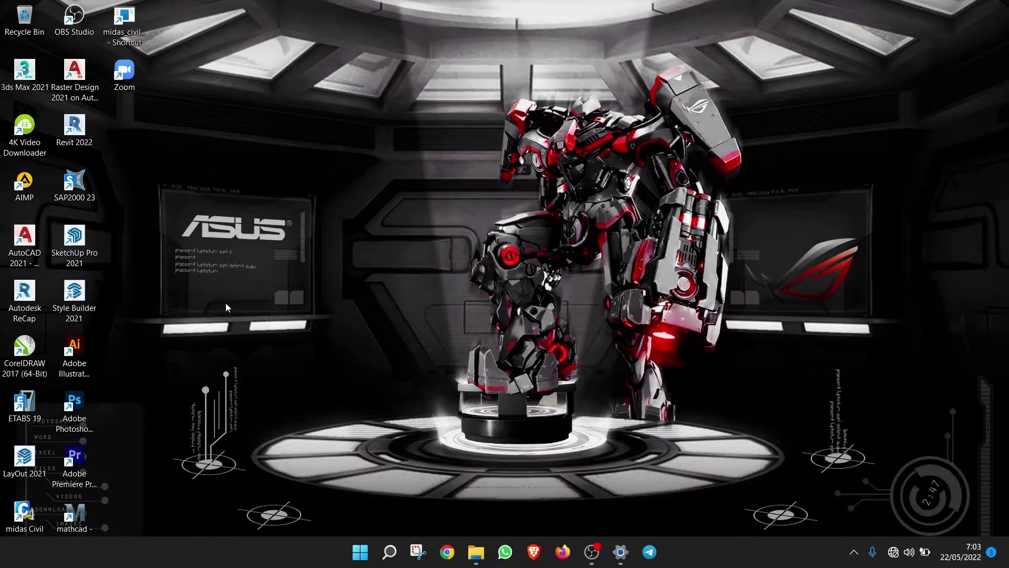
Launch SketchUp Pro 2021 and start a new model from the Architectural – Millimeters template.
{"action": "double_click", "coordinate": [74, 244]}
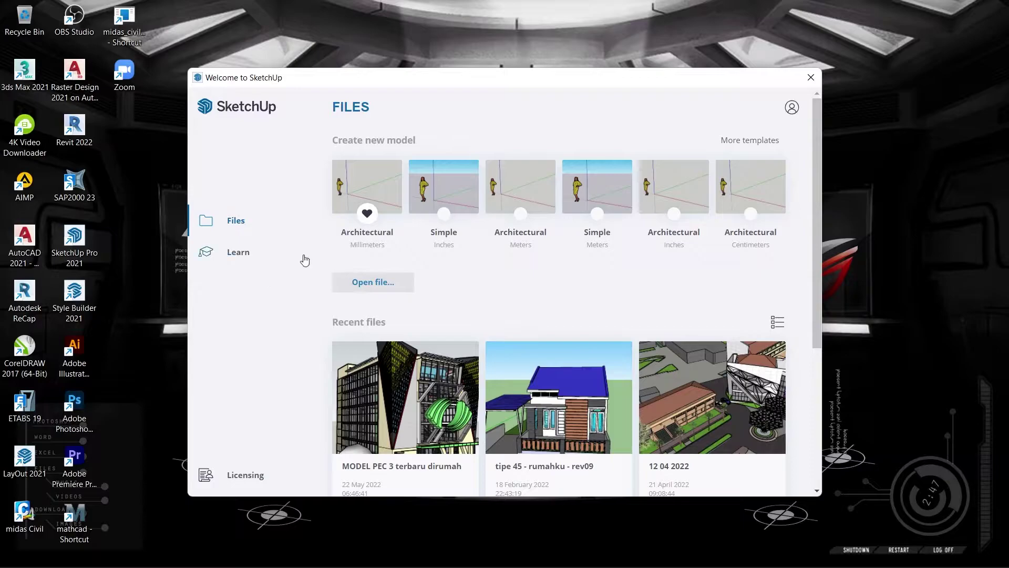
{"action": "left_click", "coordinate": [364, 187]}
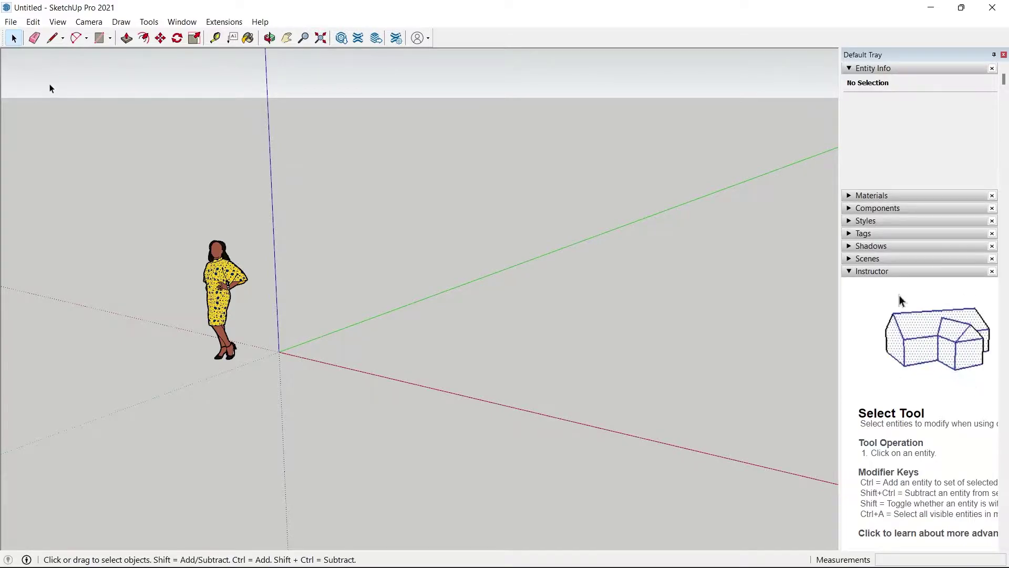
Browse the File menu, move across to the Edit menu, then return to File.
{"action": "left_click", "coordinate": [9, 22]}
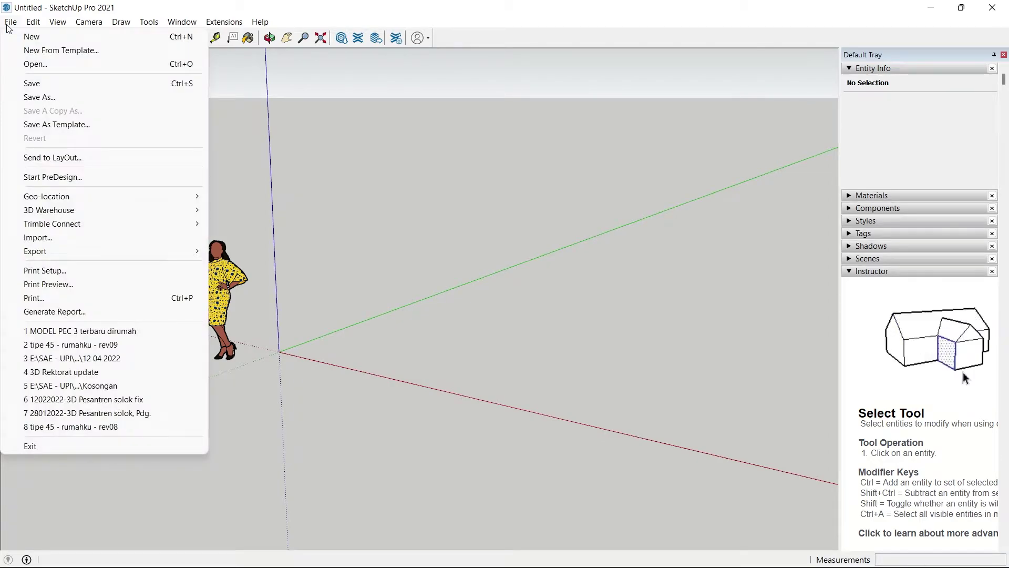
{"action": "key", "text": "Right"}
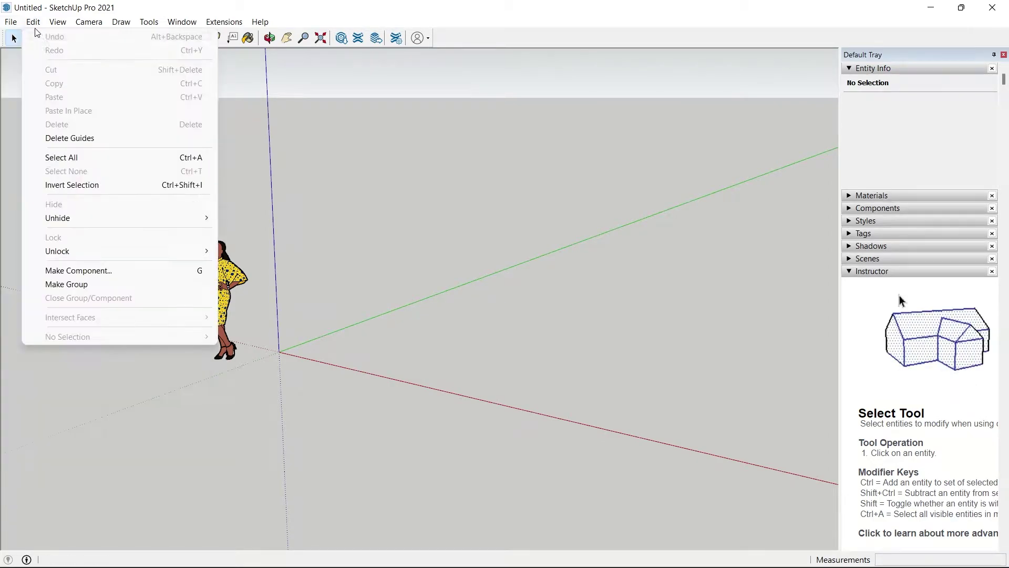
{"action": "key", "text": "Left"}
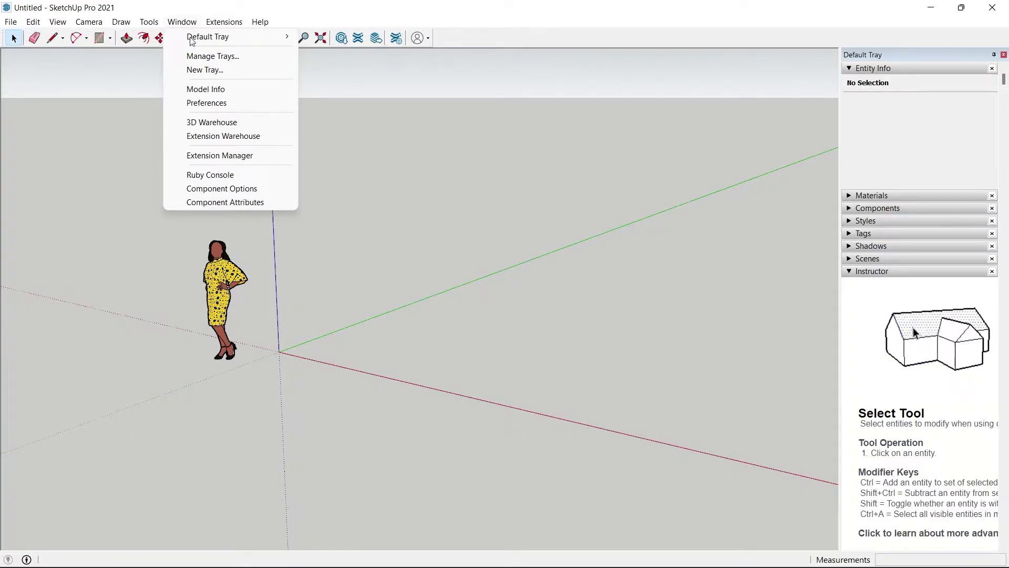
{"action": "mouse_move", "coordinate": [229, 36]}
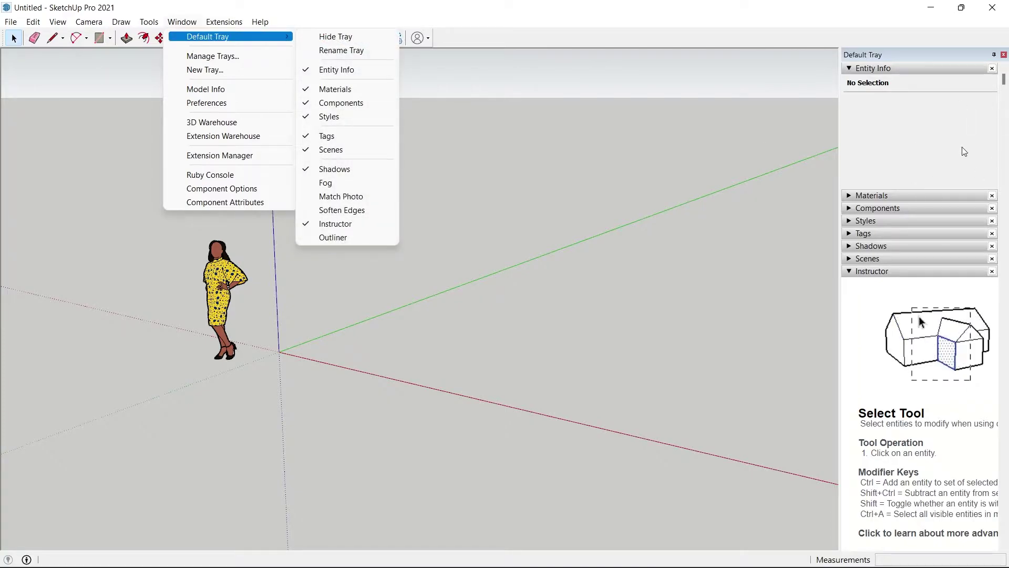
Hide the Default Tray, then show it beside the drawing area again.
{"action": "left_click", "coordinate": [340, 41]}
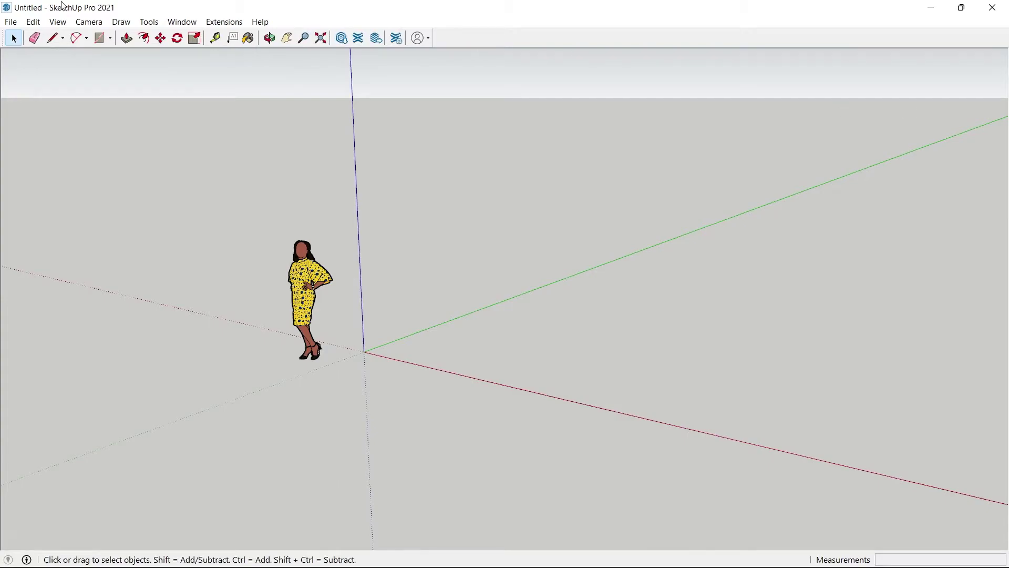
{"action": "left_click", "coordinate": [195, 26]}
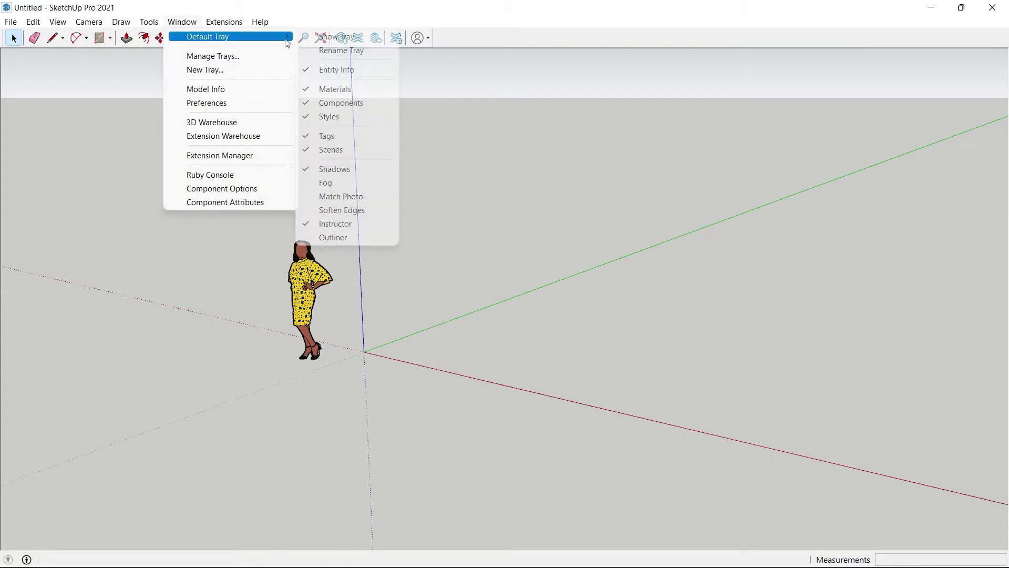
{"action": "left_click", "coordinate": [349, 37]}
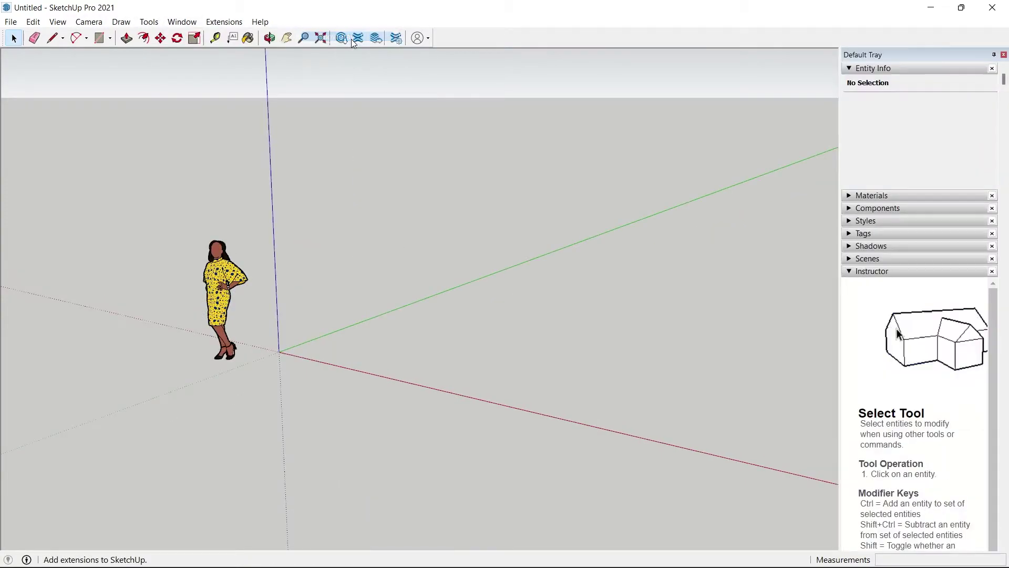
{"action": "left_click", "coordinate": [184, 24]}
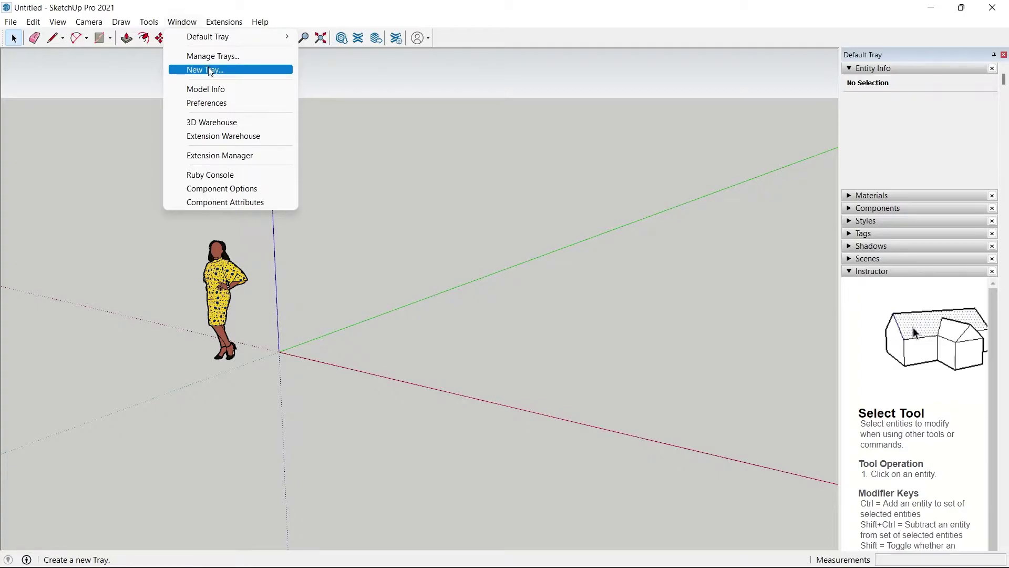
{"action": "left_click", "coordinate": [182, 22]}
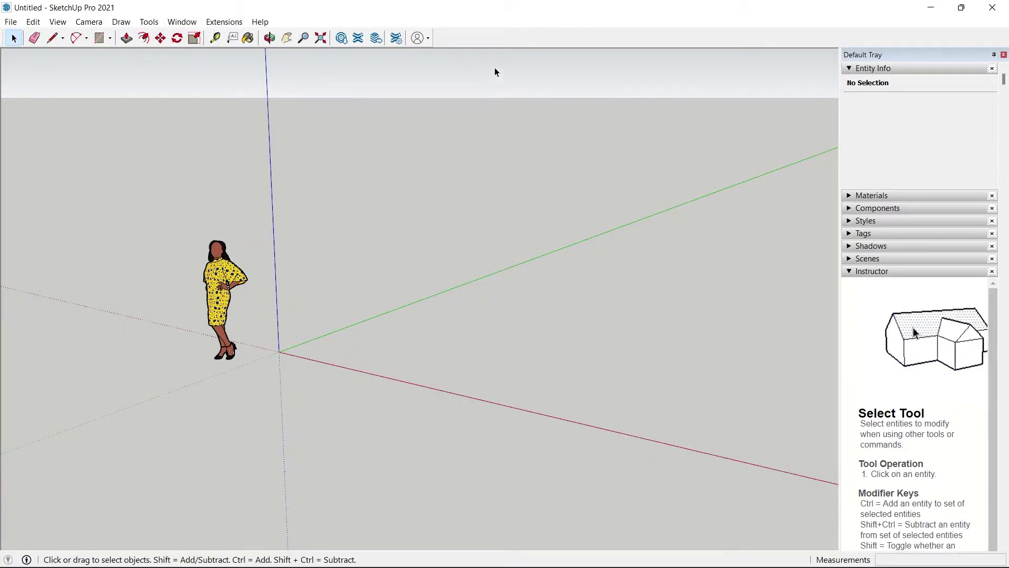
In the Toolbars dialog, tick Advanced Camera Tools through Enscape.
{"action": "right_click", "coordinate": [464, 39]}
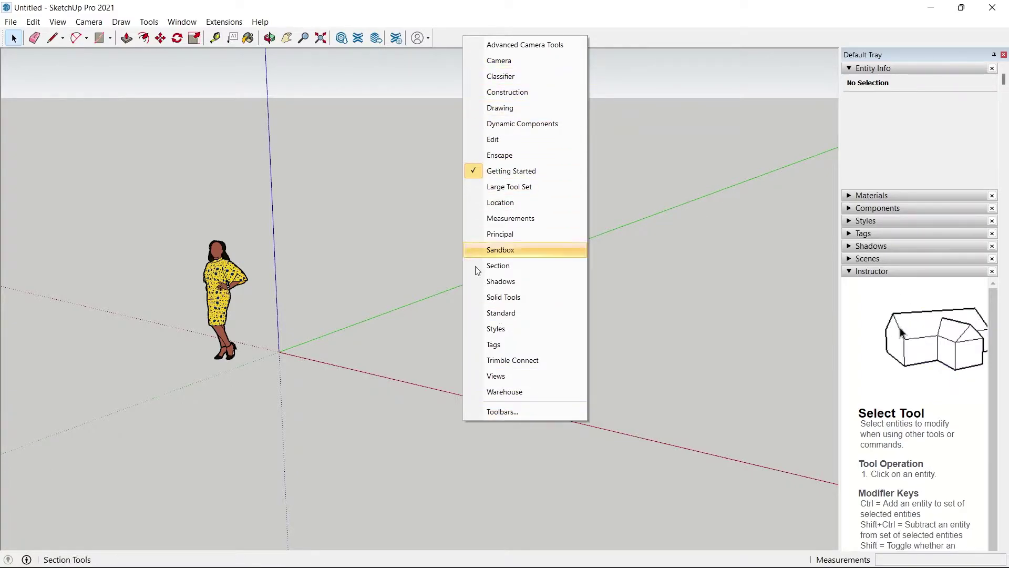
{"action": "left_click", "coordinate": [490, 412]}
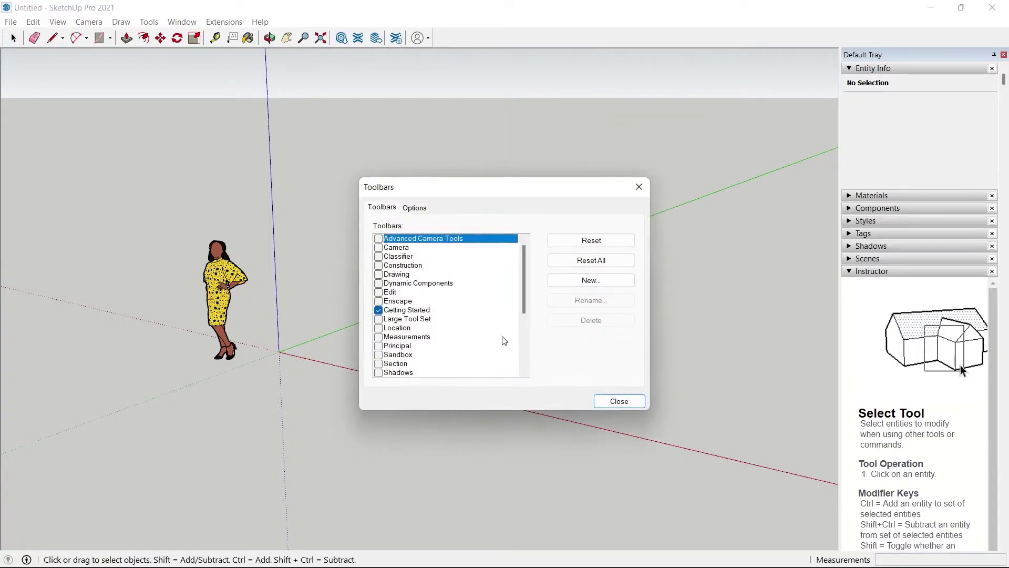
{"action": "left_click", "coordinate": [379, 240]}
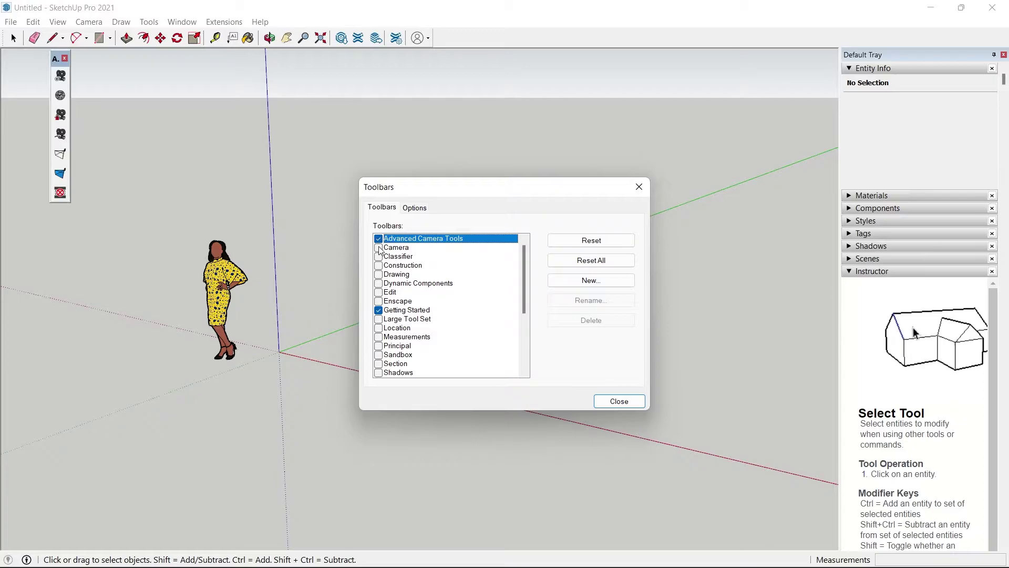
{"action": "left_click", "coordinate": [378, 248]}
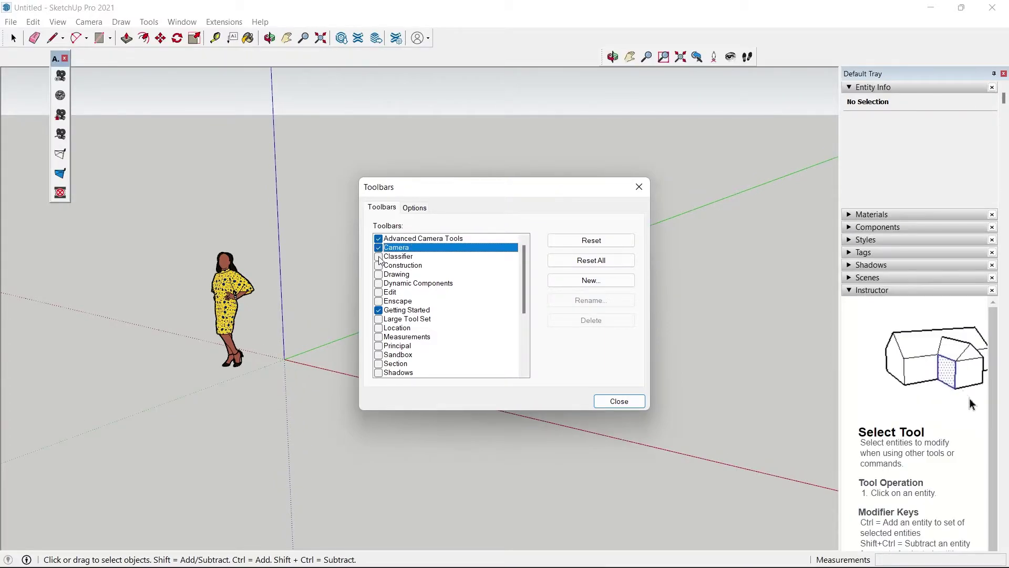
{"action": "left_click", "coordinate": [379, 257]}
{"action": "left_click", "coordinate": [379, 265]}
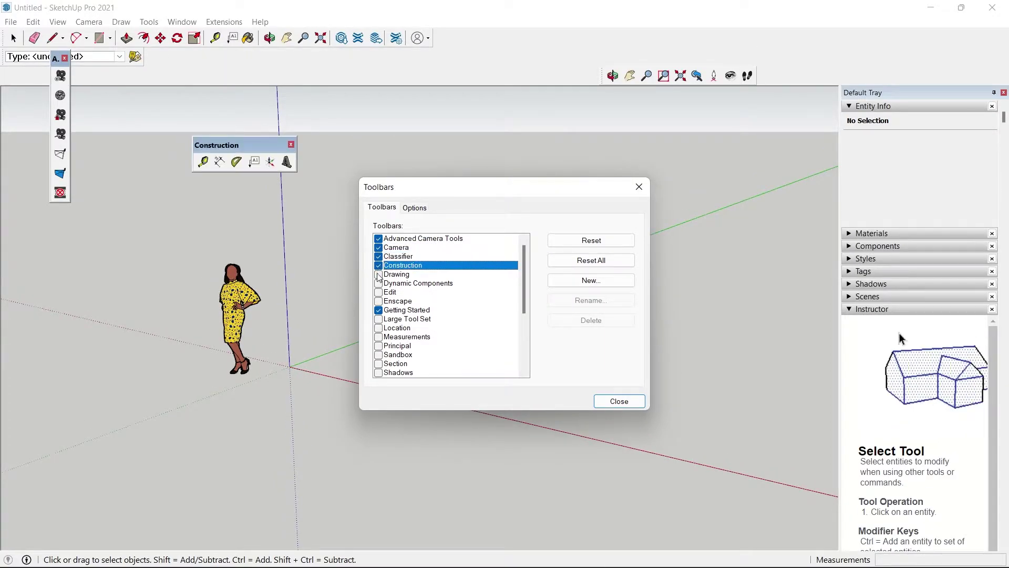
{"action": "left_click", "coordinate": [378, 274]}
{"action": "left_click", "coordinate": [379, 283]}
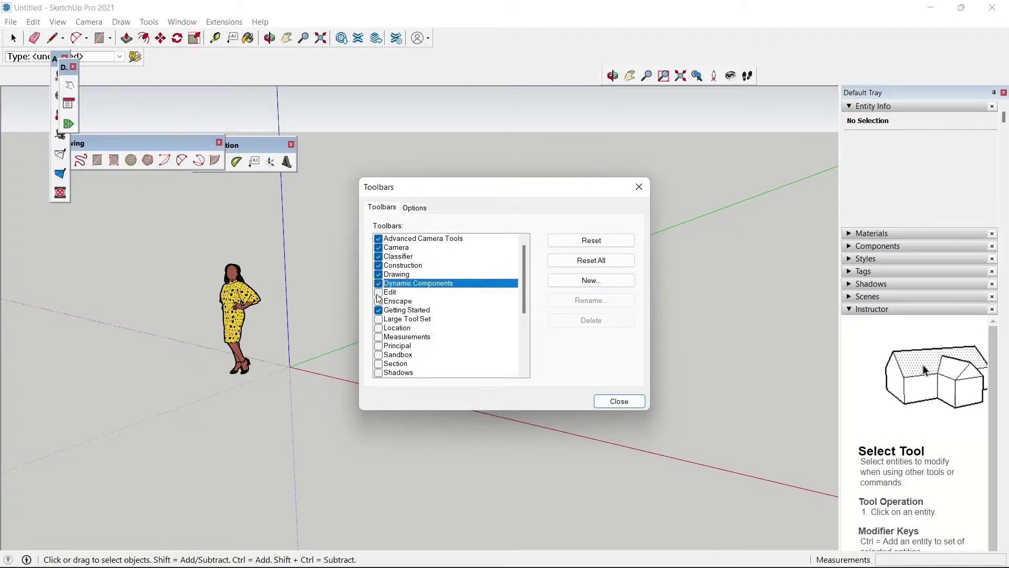
{"action": "left_click", "coordinate": [378, 293]}
{"action": "left_click", "coordinate": [379, 301]}
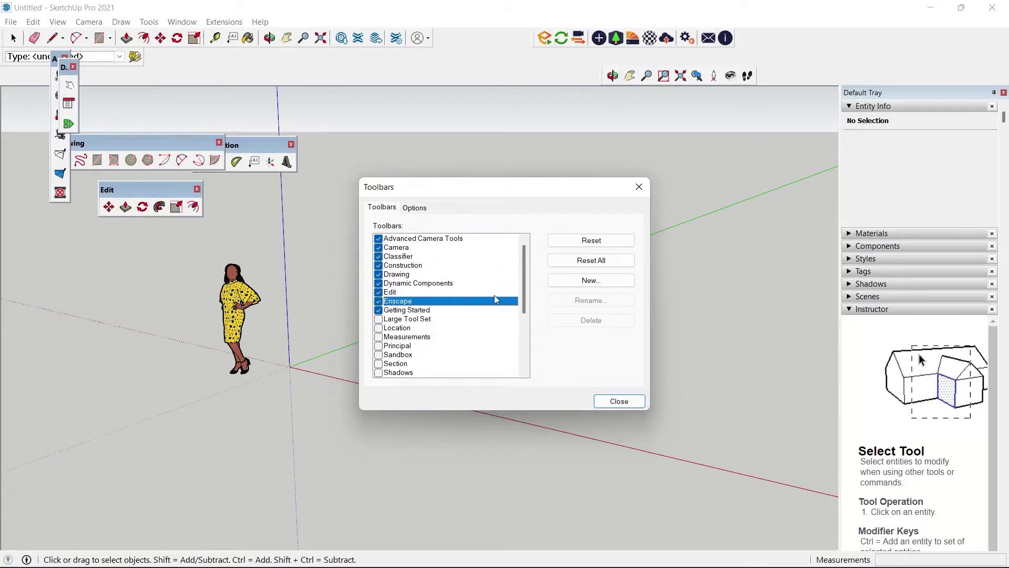
Tick the remaining toolbars, from Large Tool Set down to Warehouse.
{"action": "left_click_drag", "start_coordinate": [525, 294], "coordinate": [524, 332]}
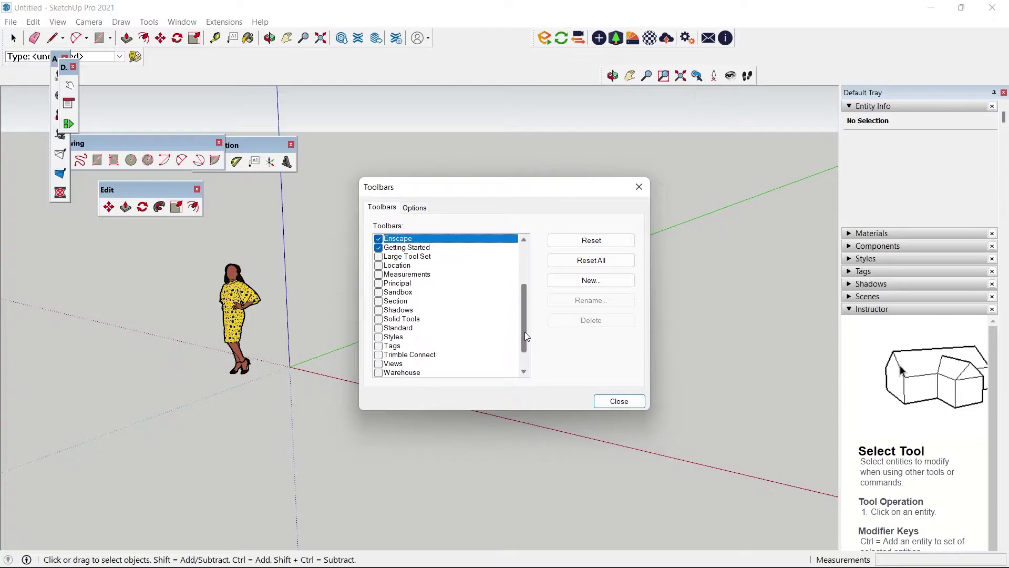
{"action": "left_click", "coordinate": [378, 256]}
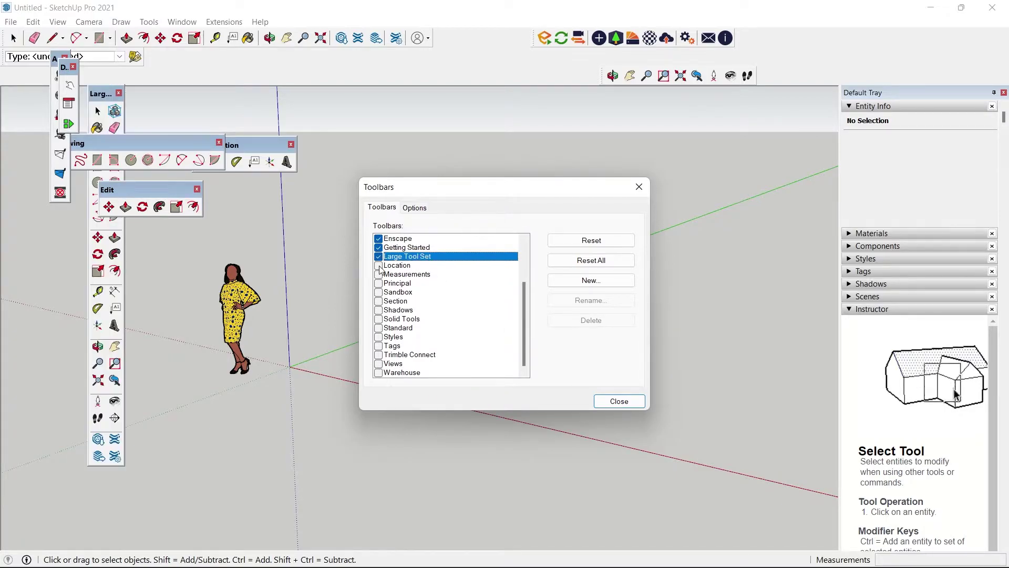
{"action": "left_click", "coordinate": [378, 274]}
{"action": "left_click", "coordinate": [378, 292]}
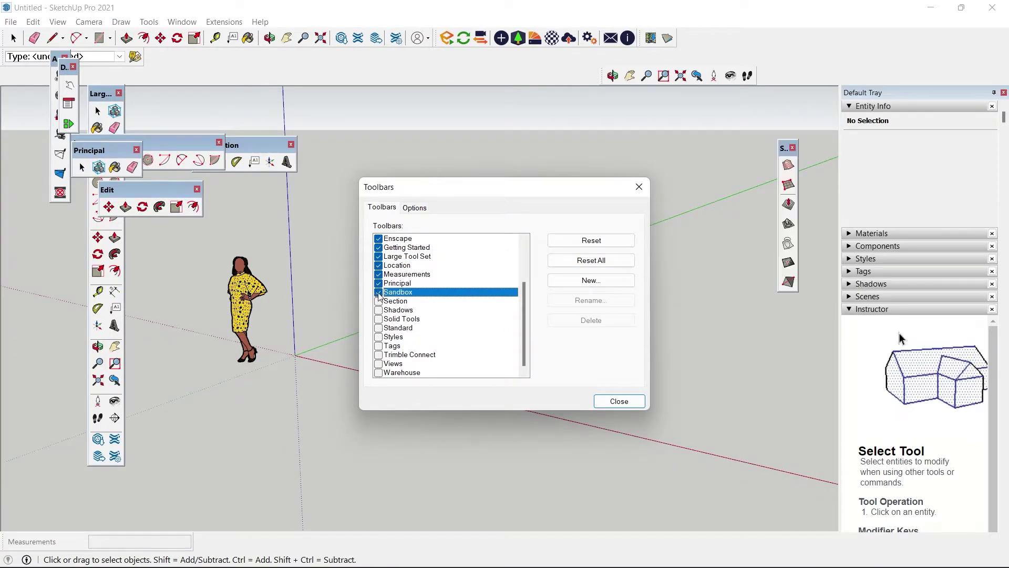
{"action": "left_click", "coordinate": [378, 301]}
{"action": "left_click", "coordinate": [378, 319]}
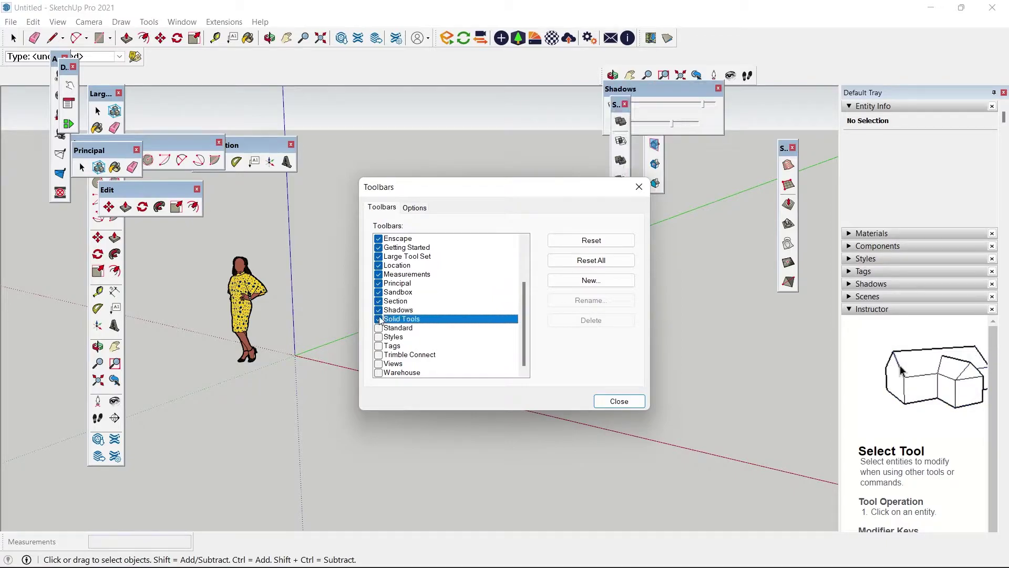
{"action": "left_click", "coordinate": [379, 328]}
{"action": "left_click", "coordinate": [379, 346]}
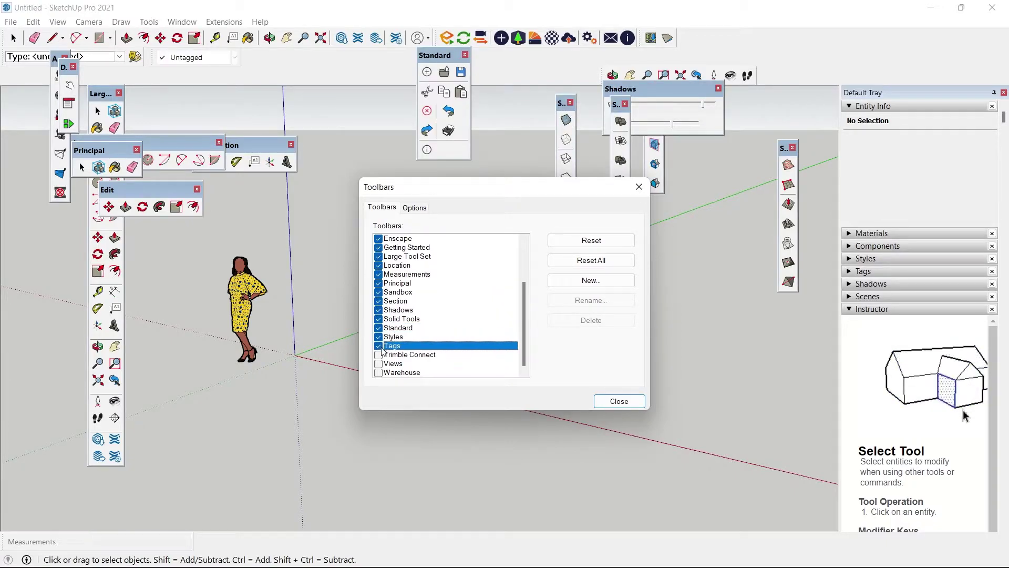
{"action": "left_click", "coordinate": [378, 363]}
{"action": "left_click", "coordinate": [378, 373]}
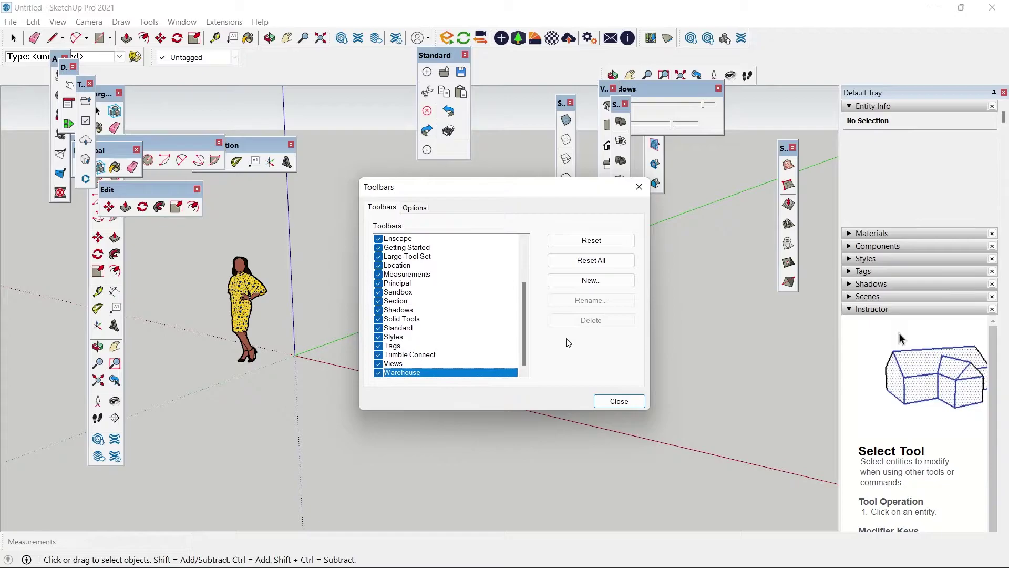
{"action": "scroll", "coordinate": [524, 352], "scroll_direction": "up", "scroll_amount": 3}
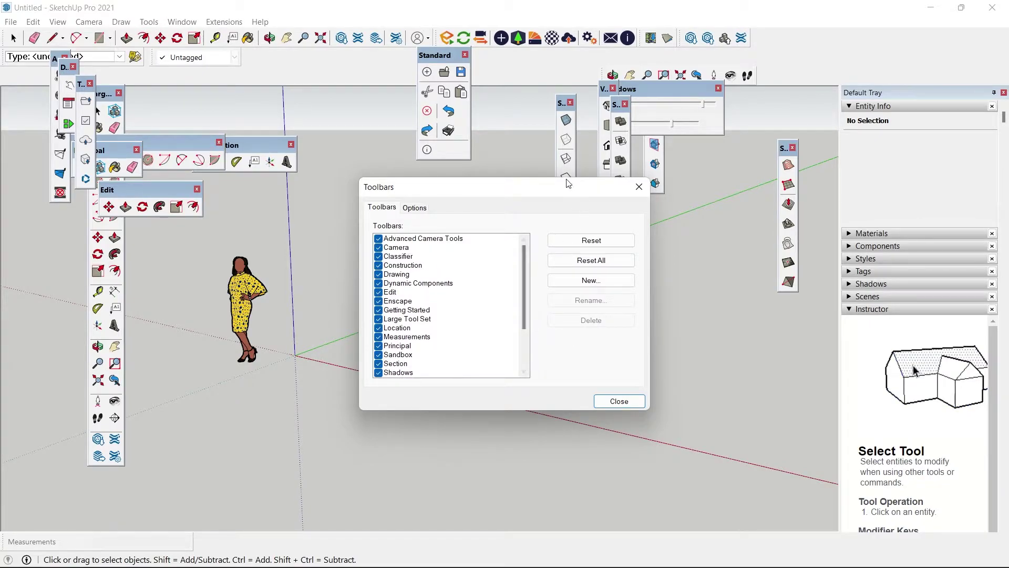
{"action": "left_click_drag", "start_coordinate": [567, 186], "coordinate": [576, 248]}
Dock the Standard toolbar along the top and the Large Tool Set down the left side.
{"action": "left_click_drag", "start_coordinate": [509, 254], "coordinate": [534, 263]}
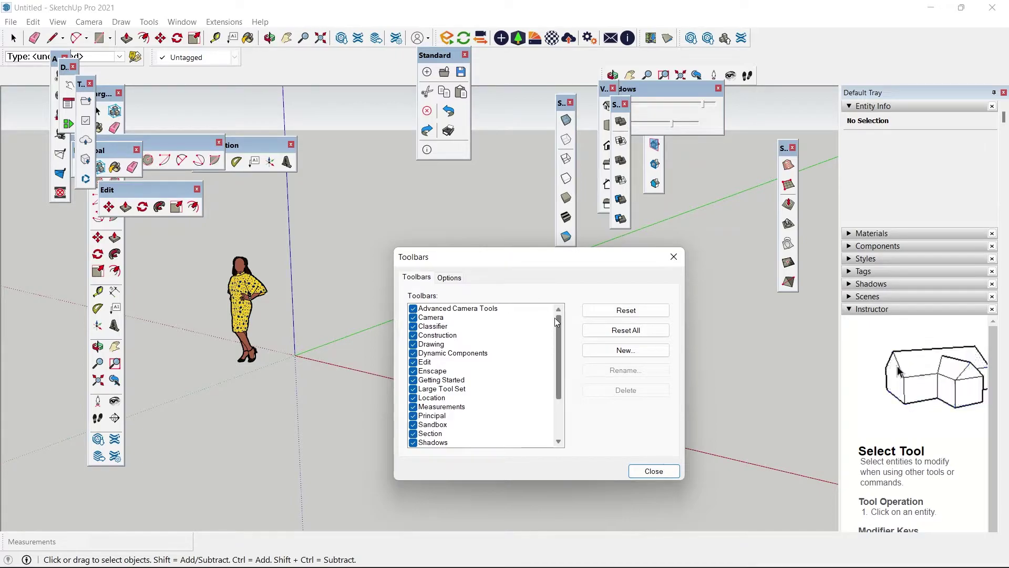
{"action": "left_click", "coordinate": [654, 471]}
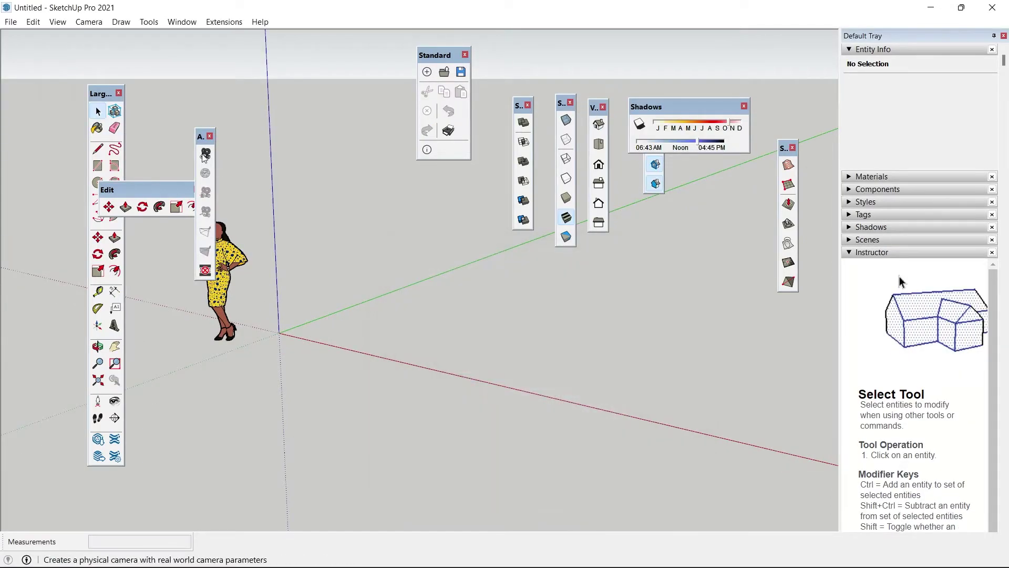
{"action": "left_click_drag", "start_coordinate": [105, 96], "coordinate": [7, 85]}
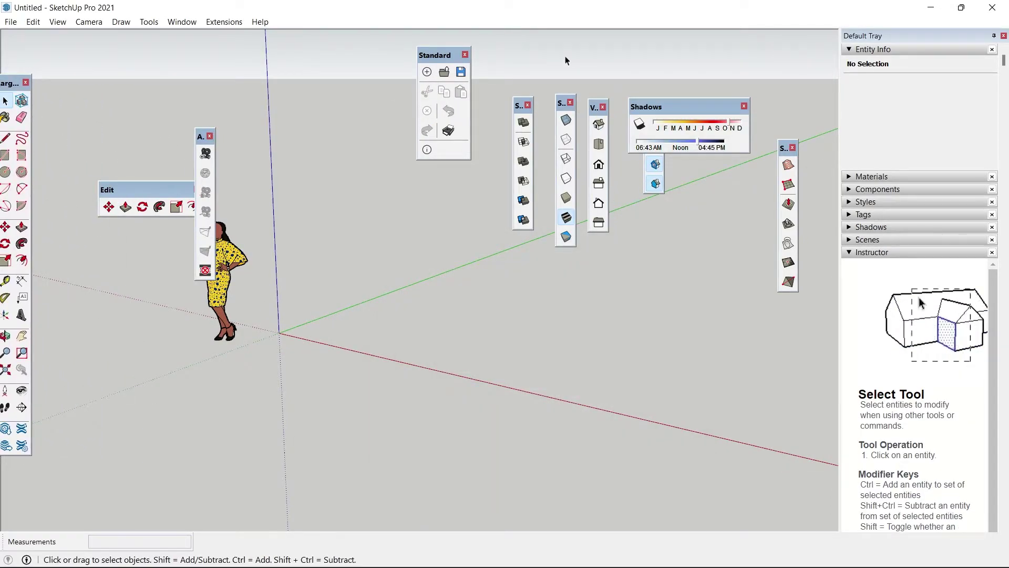
{"action": "mouse_move", "coordinate": [435, 55]}
{"action": "left_mouse_down"}
{"action": "mouse_move", "coordinate": [23, 35]}
{"action": "mouse_move", "coordinate": [43, 30]}
{"action": "left_mouse_up"}
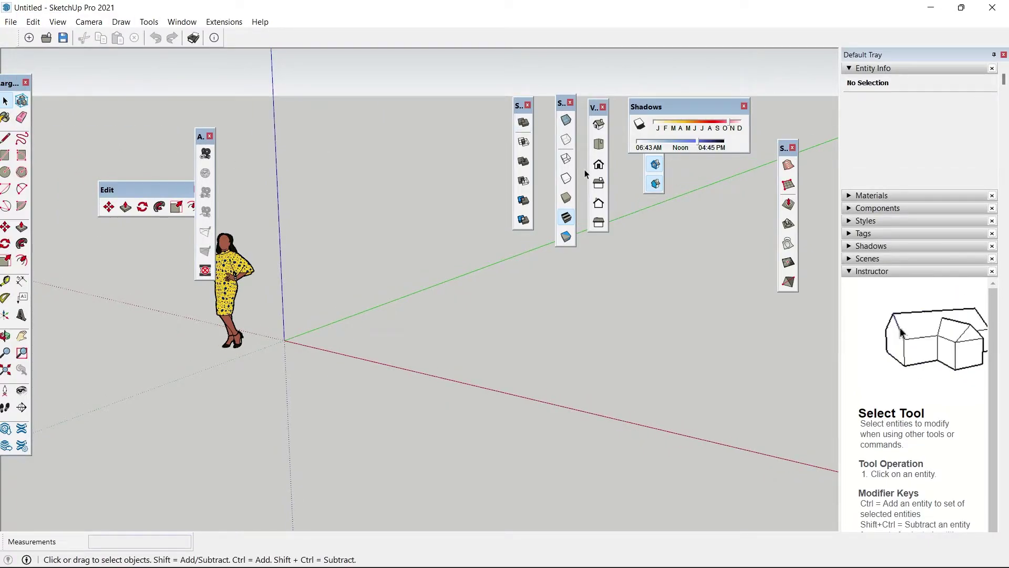
{"action": "left_click_drag", "start_coordinate": [7, 84], "coordinate": [5, 37]}
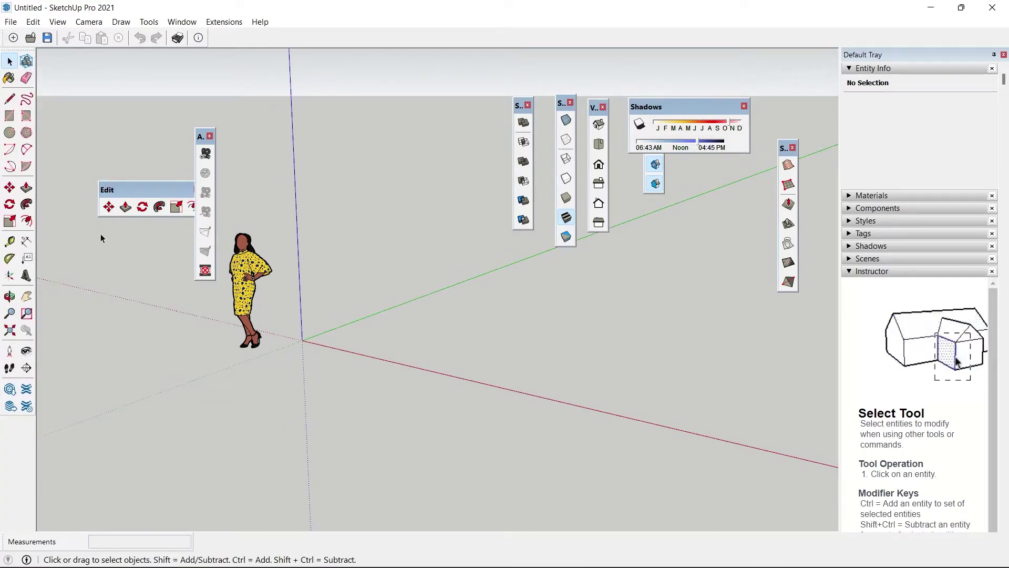
Remove the Edit toolbar and dock Views, Styles and Solid Tools into the top row.
{"action": "mouse_move", "coordinate": [129, 191]}
{"action": "left_mouse_down"}
{"action": "mouse_move", "coordinate": [238, 42]}
{"action": "mouse_move", "coordinate": [225, 37]}
{"action": "mouse_move", "coordinate": [221, 139]}
{"action": "left_mouse_up"}
{"action": "left_click", "coordinate": [306, 139]}
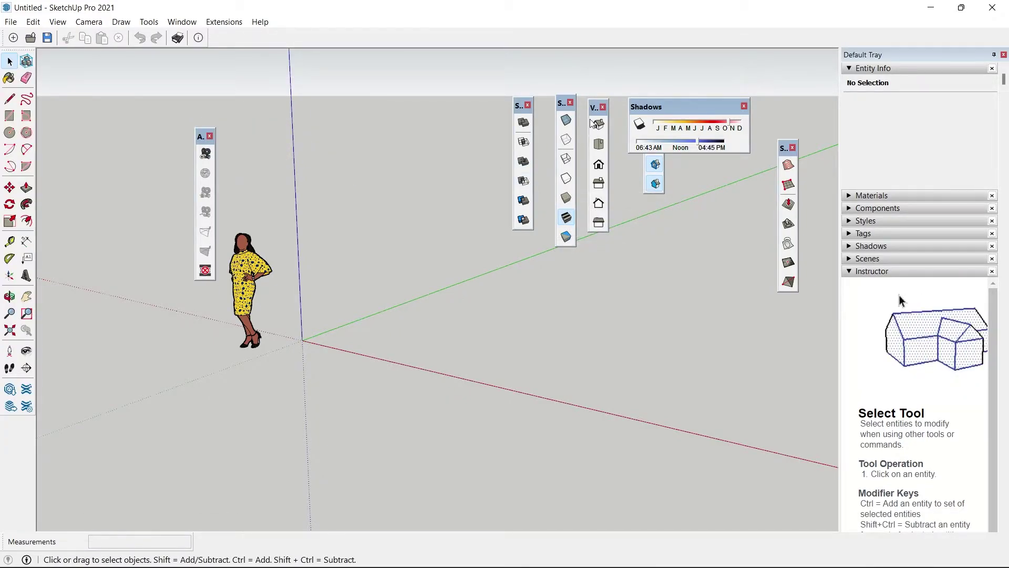
{"action": "mouse_move", "coordinate": [594, 108]}
{"action": "left_mouse_down"}
{"action": "mouse_move", "coordinate": [368, 68]}
{"action": "mouse_move", "coordinate": [208, 25]}
{"action": "left_mouse_up"}
{"action": "mouse_move", "coordinate": [561, 103]}
{"action": "left_mouse_down"}
{"action": "mouse_move", "coordinate": [412, 47]}
{"action": "mouse_move", "coordinate": [318, 35]}
{"action": "left_mouse_up"}
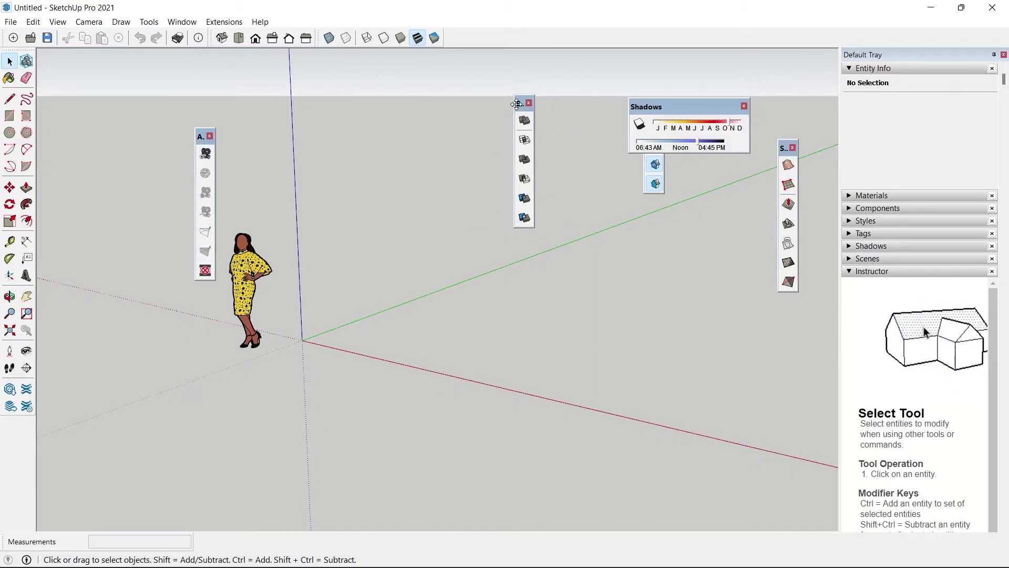
{"action": "left_click_drag", "start_coordinate": [524, 112], "coordinate": [436, 37]}
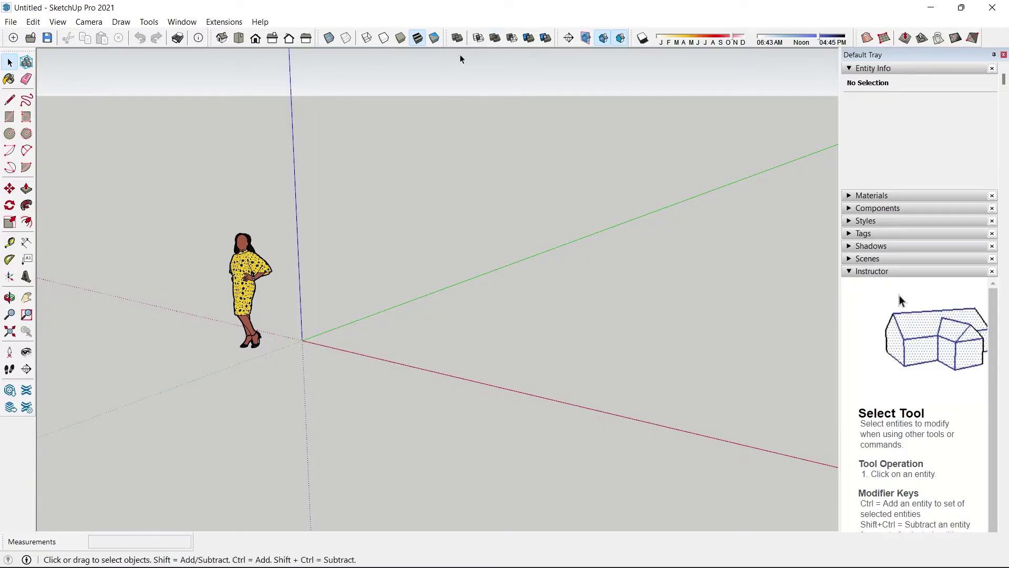
{"action": "right_click", "coordinate": [558, 30]}
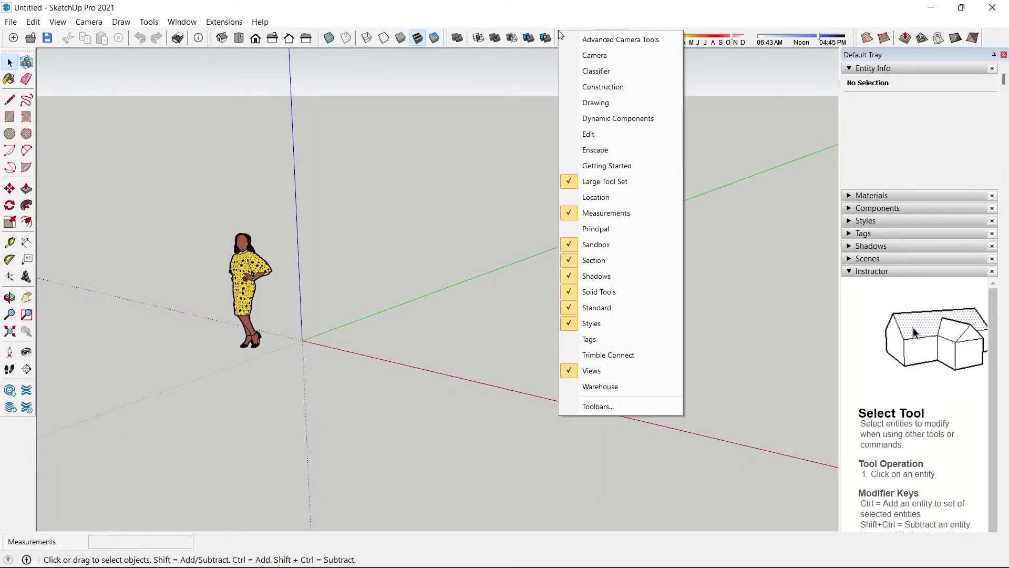
{"action": "left_click", "coordinate": [583, 406]}
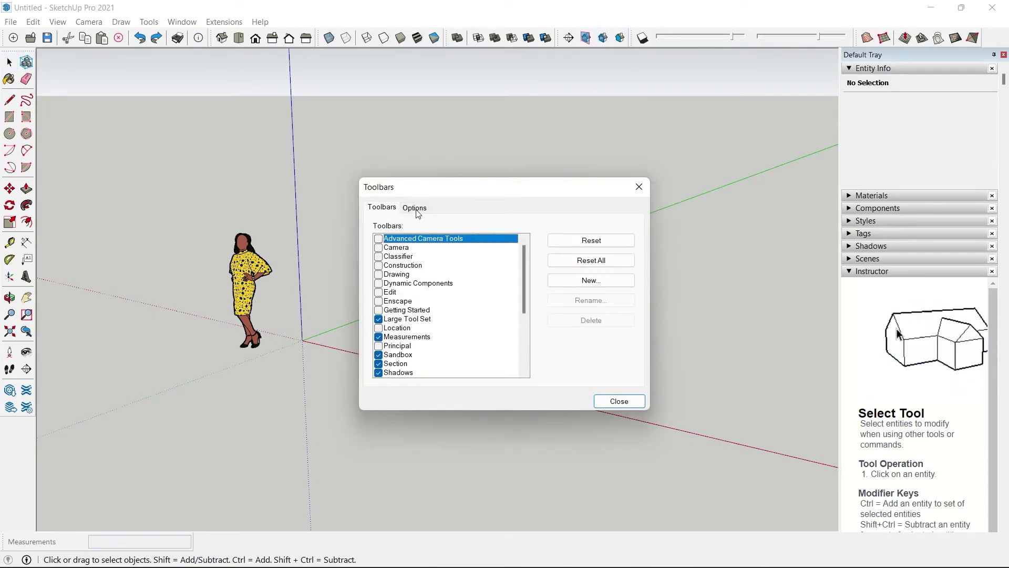
{"action": "left_click", "coordinate": [415, 207]}
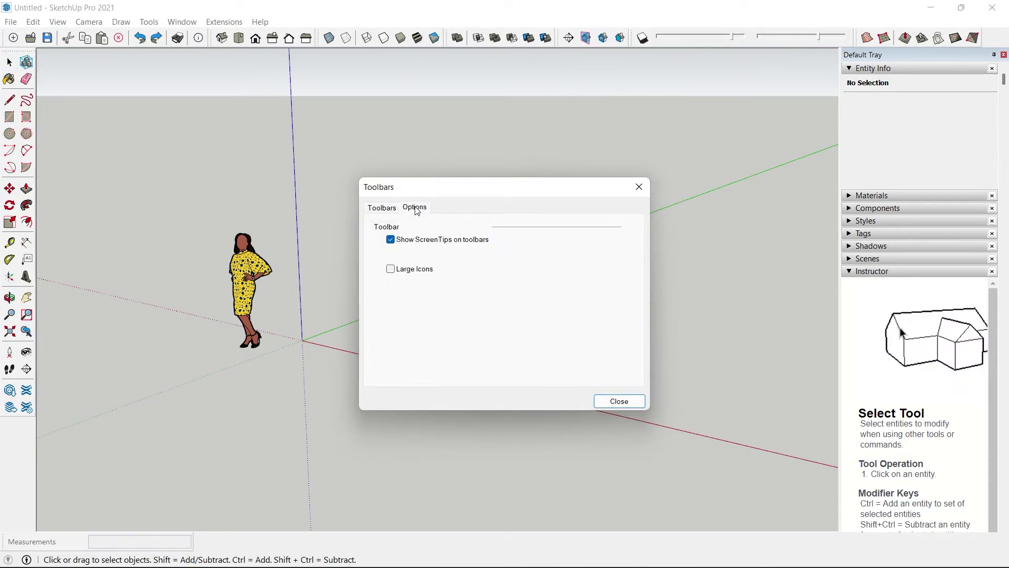
{"action": "left_click", "coordinate": [390, 270]}
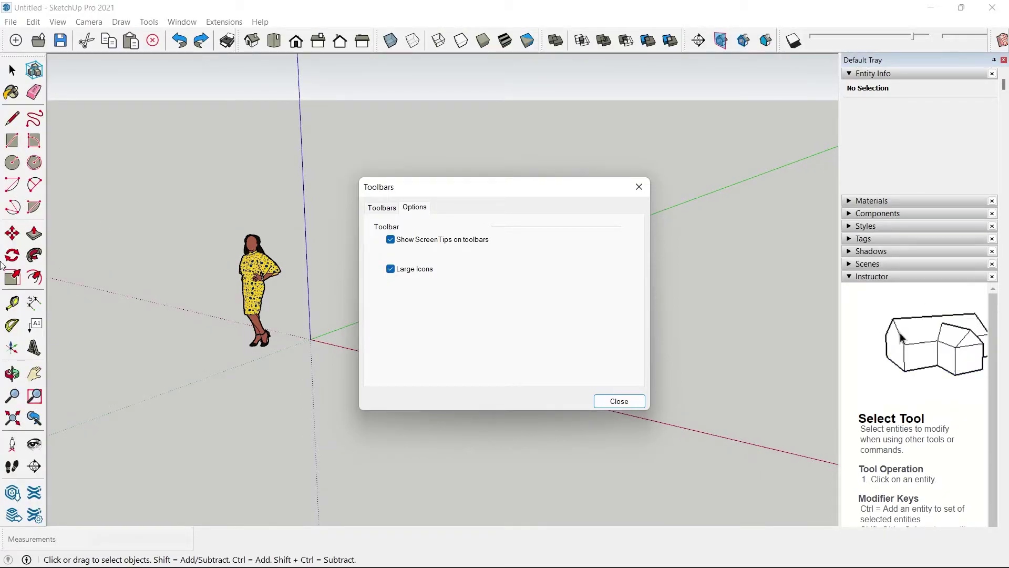
{"action": "left_click", "coordinate": [393, 270]}
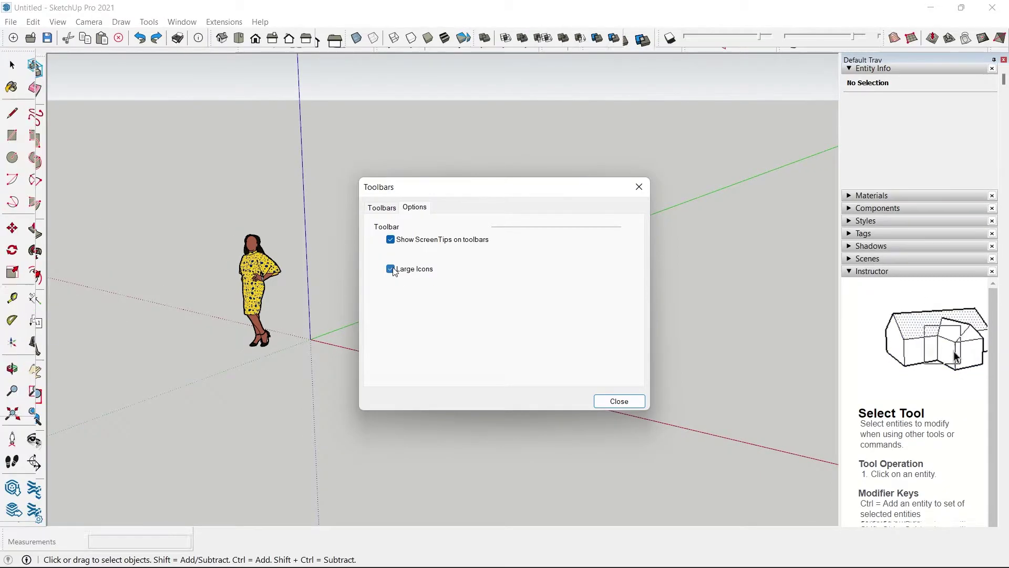
{"action": "key", "text": "Escape"}
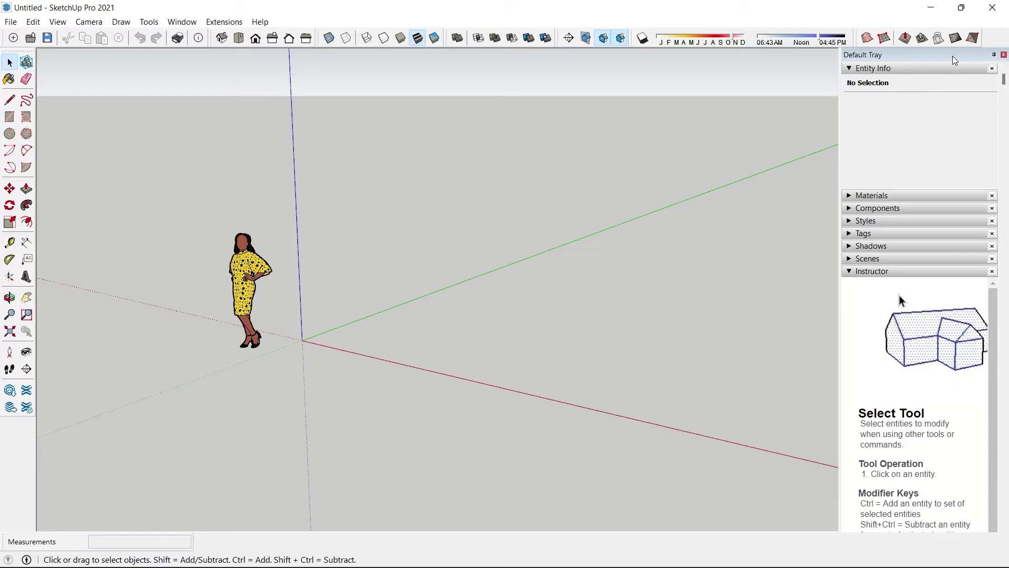
Undock and close the Default Tray, then show it again.
{"action": "mouse_move", "coordinate": [952, 55]}
{"action": "left_mouse_down"}
{"action": "mouse_move", "coordinate": [757, 175]}
{"action": "mouse_move", "coordinate": [148, 235]}
{"action": "mouse_move", "coordinate": [503, 369]}
{"action": "mouse_move", "coordinate": [831, 294]}
{"action": "mouse_move", "coordinate": [862, 181]}
{"action": "mouse_move", "coordinate": [846, 113]}
{"action": "mouse_move", "coordinate": [962, 111]}
{"action": "mouse_move", "coordinate": [974, 97]}
{"action": "mouse_move", "coordinate": [985, 369]}
{"action": "mouse_move", "coordinate": [992, 290]}
{"action": "left_mouse_up"}
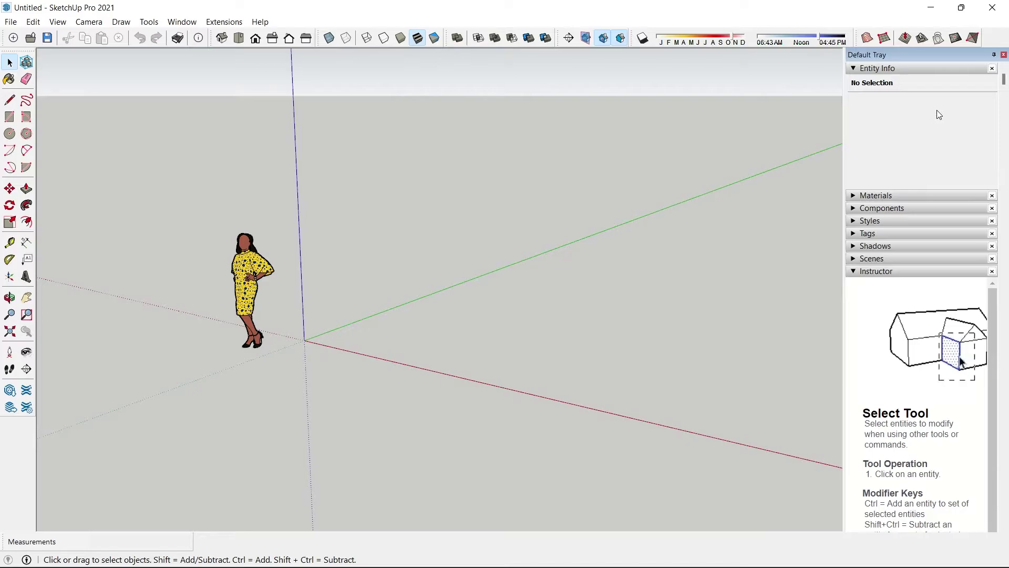
{"action": "left_click", "coordinate": [1004, 55]}
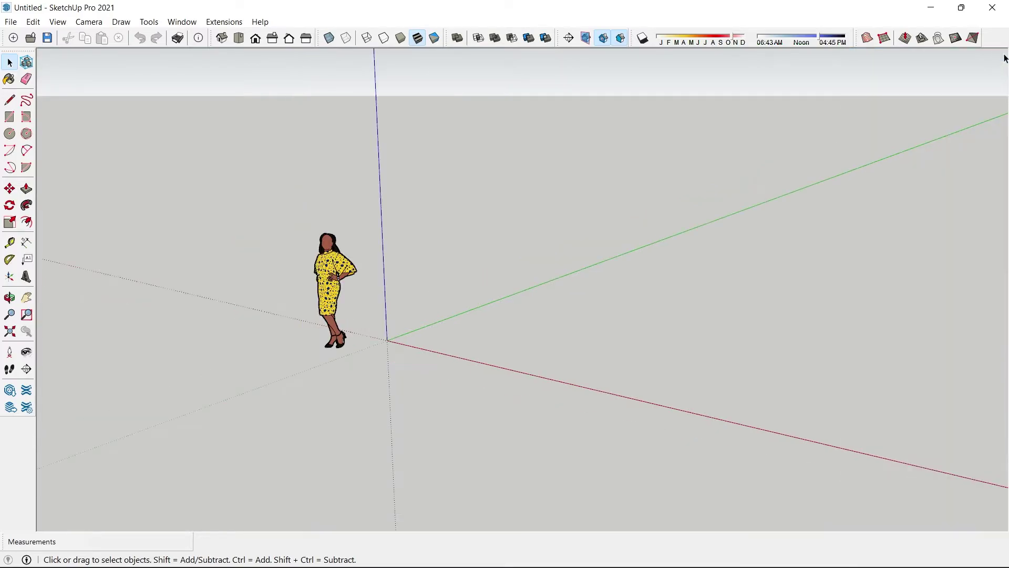
{"action": "left_click", "coordinate": [190, 26]}
{"action": "mouse_move", "coordinate": [230, 37]}
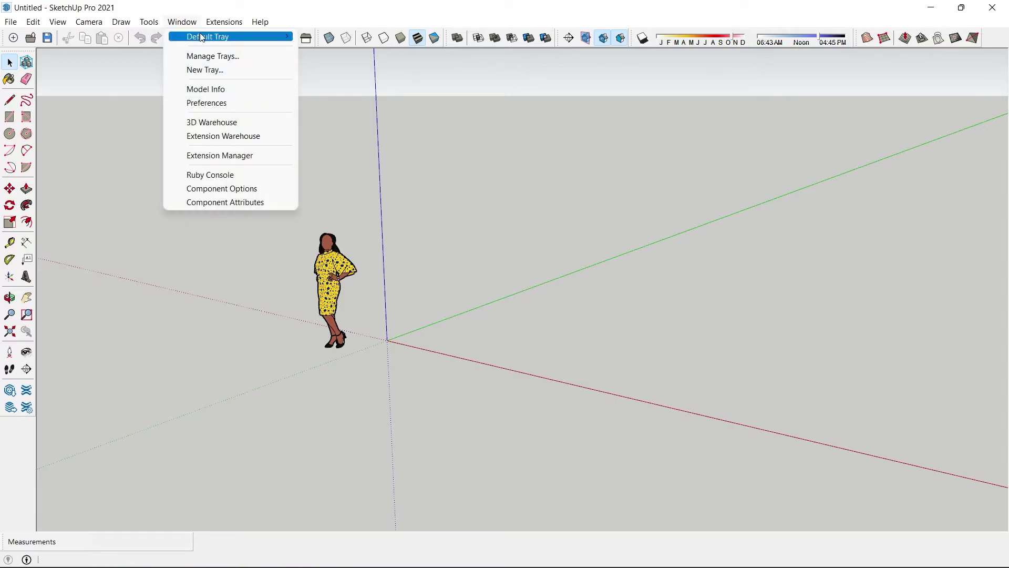
{"action": "left_click", "coordinate": [337, 36]}
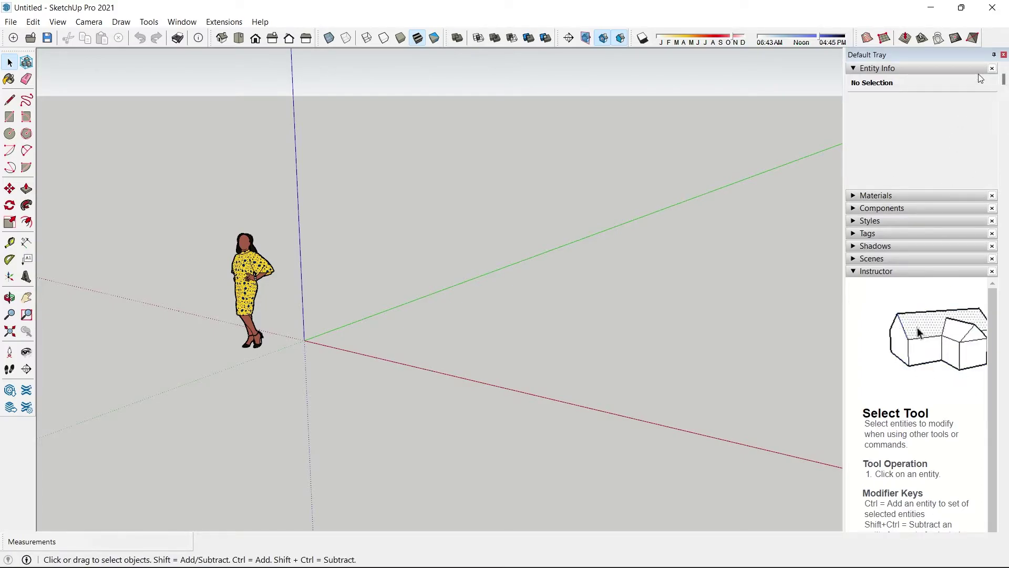
Remove the Entity Info, Materials and Components panels from the tray.
{"action": "left_click", "coordinate": [991, 69]}
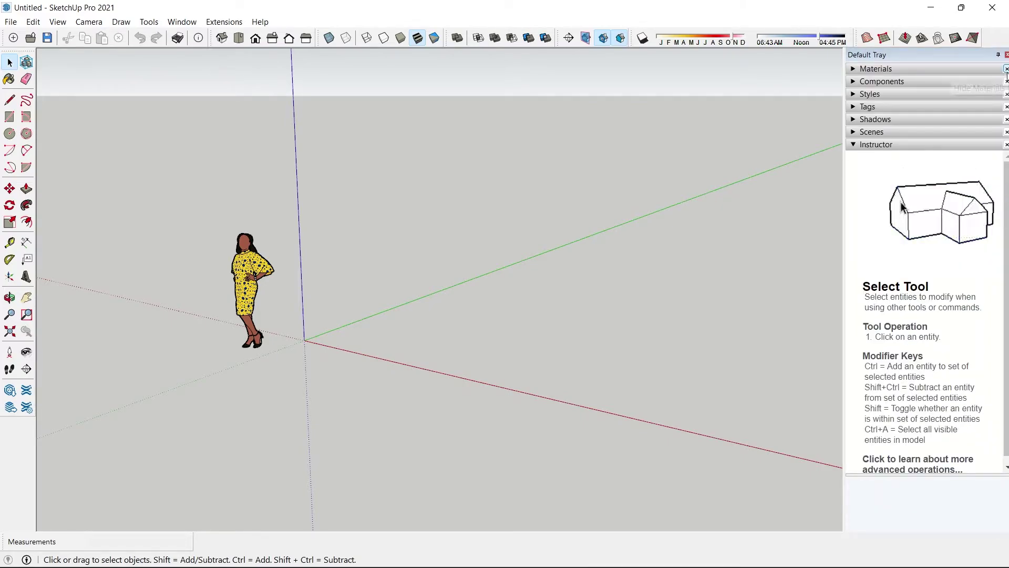
{"action": "left_click", "coordinate": [1006, 69]}
{"action": "left_click", "coordinate": [1002, 69]}
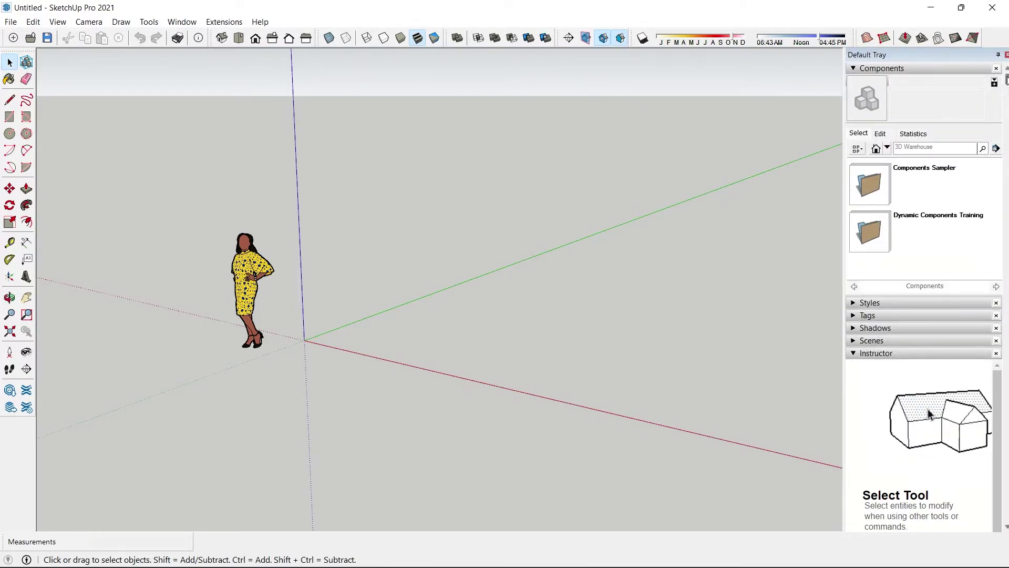
{"action": "left_click", "coordinate": [996, 69]}
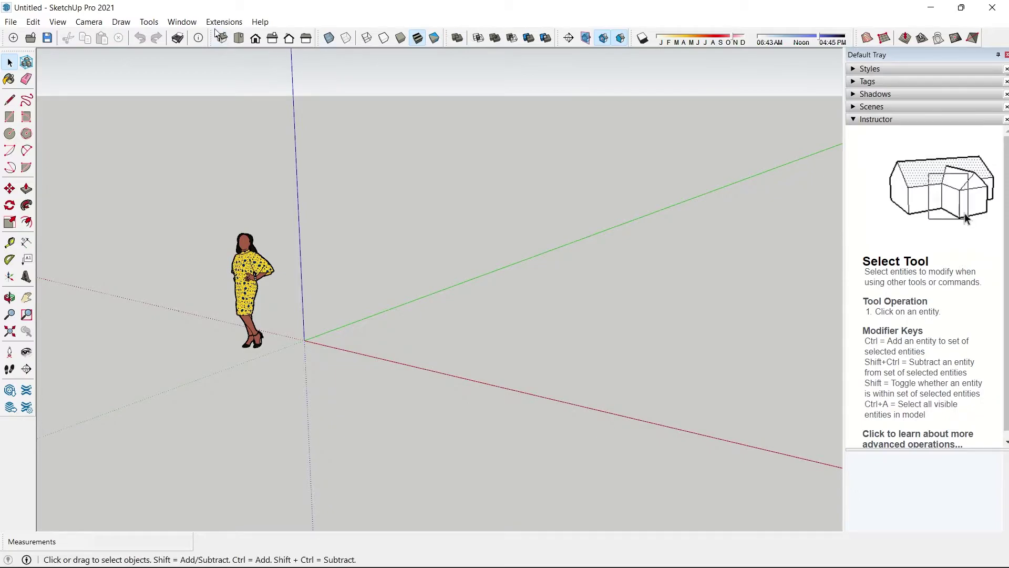
Add the Entity Info and Materials panels back to the Default Tray.
{"action": "left_click", "coordinate": [174, 23]}
{"action": "mouse_move", "coordinate": [229, 37]}
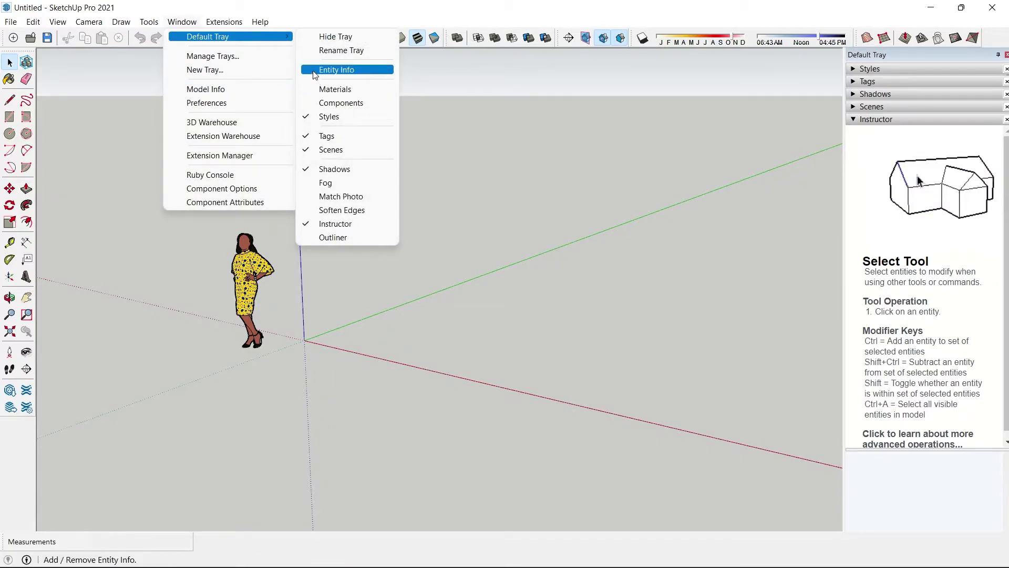
{"action": "left_click", "coordinate": [336, 70]}
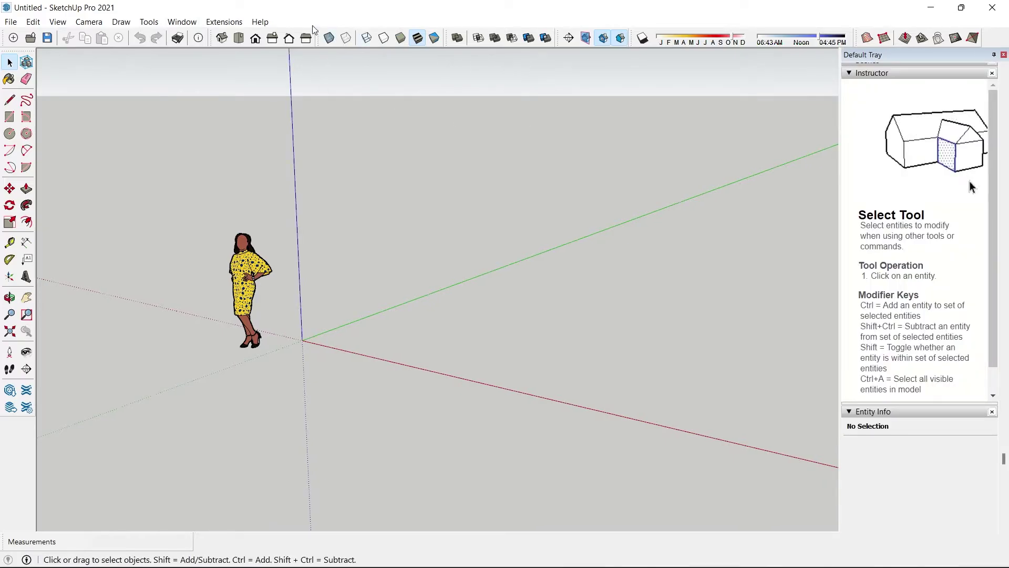
{"action": "left_click", "coordinate": [182, 22]}
{"action": "mouse_move", "coordinate": [230, 36]}
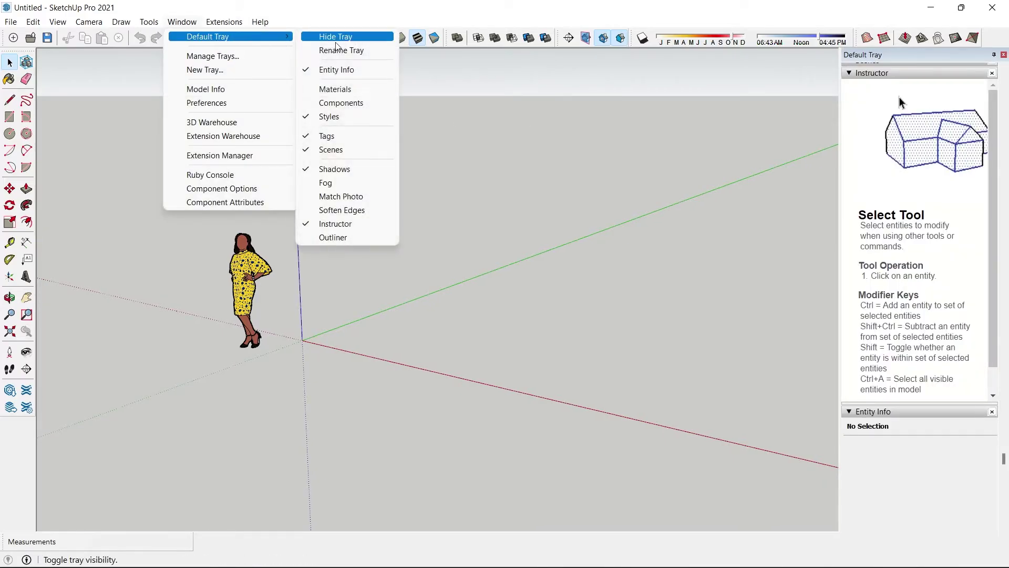
{"action": "left_click", "coordinate": [309, 90]}
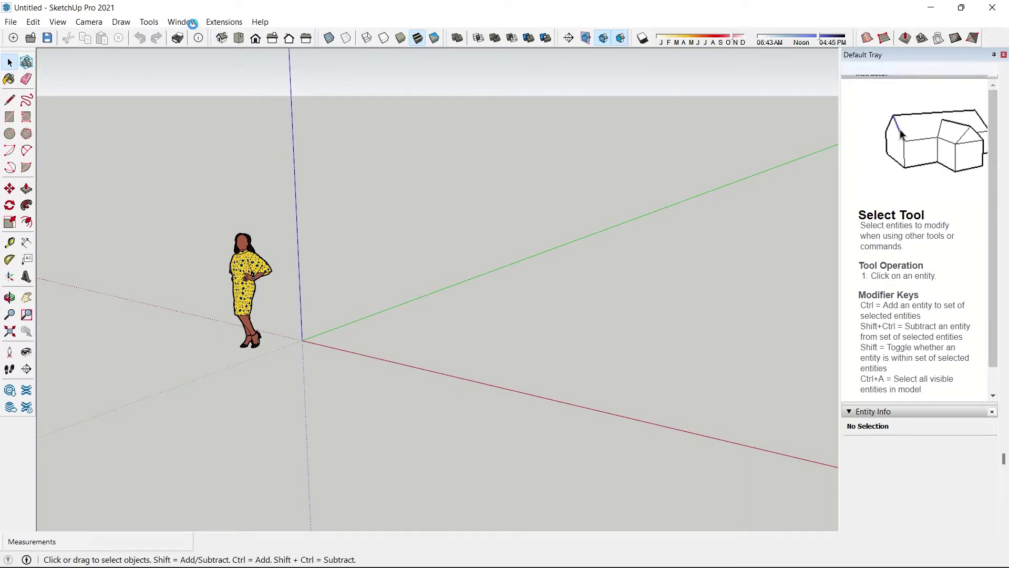
Add the Fog, Match Photo and Soften Edges panels to the tray.
{"action": "left_click", "coordinate": [191, 24]}
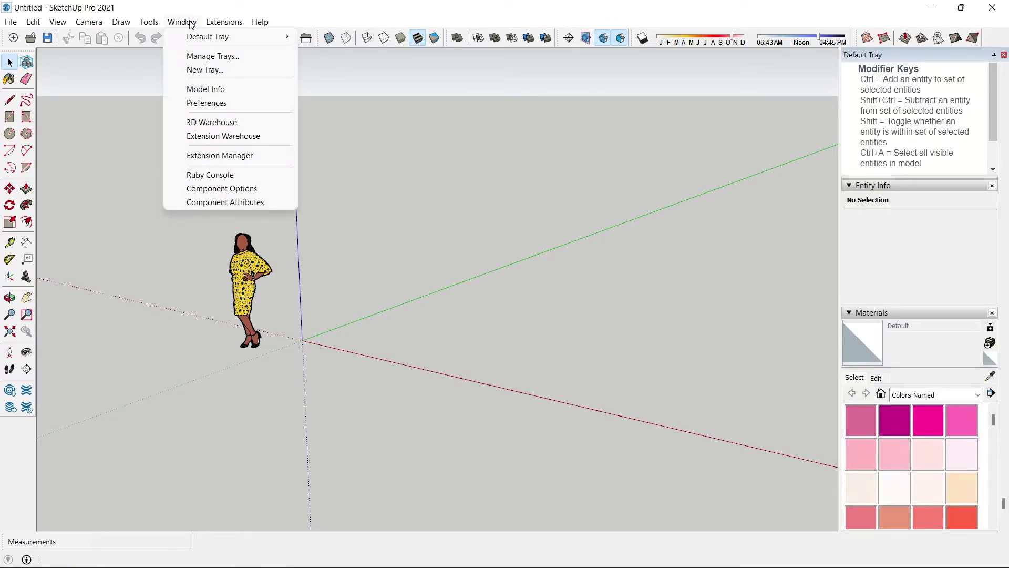
{"action": "mouse_move", "coordinate": [228, 37]}
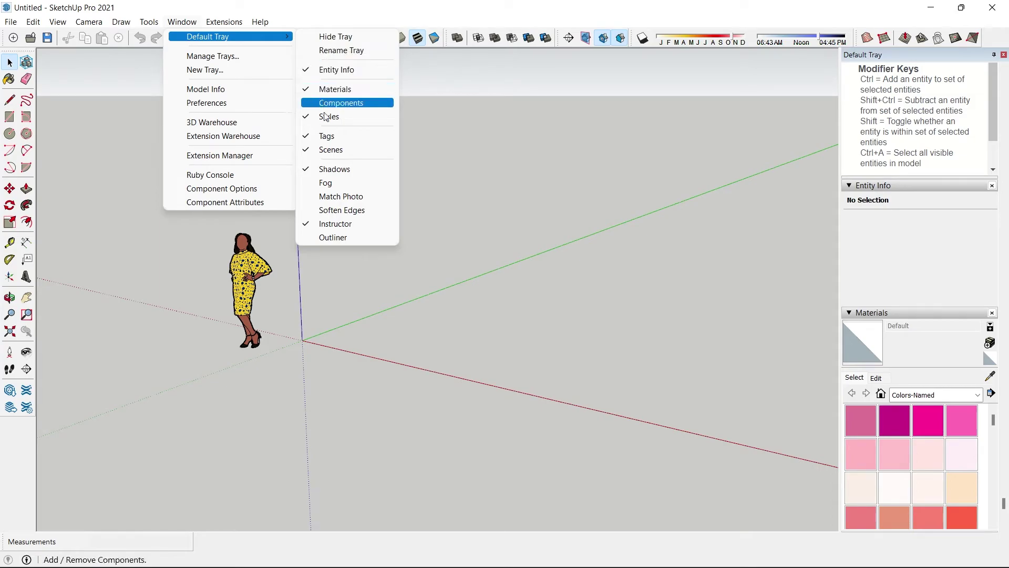
{"action": "left_click", "coordinate": [307, 189]}
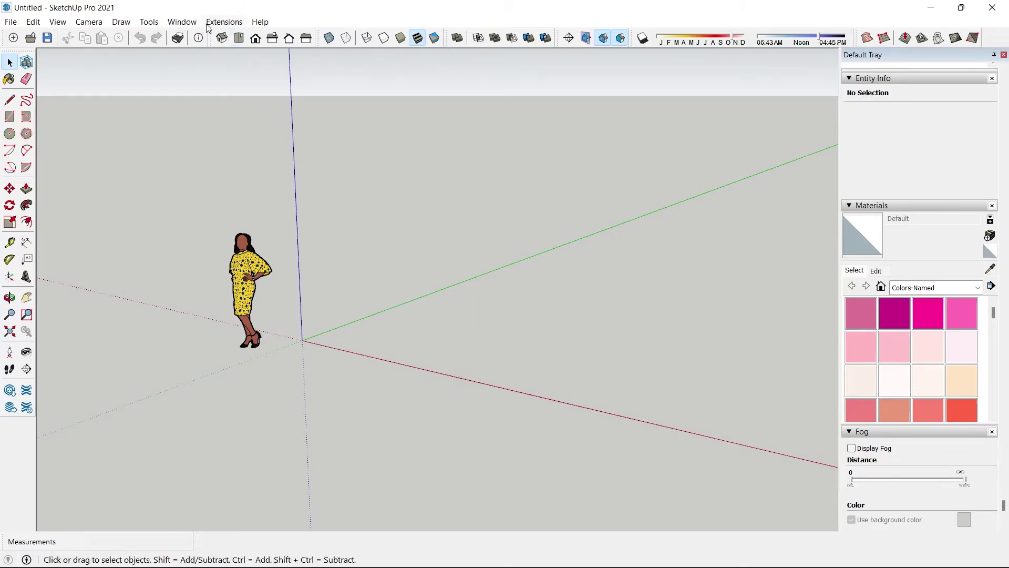
{"action": "left_click", "coordinate": [190, 27]}
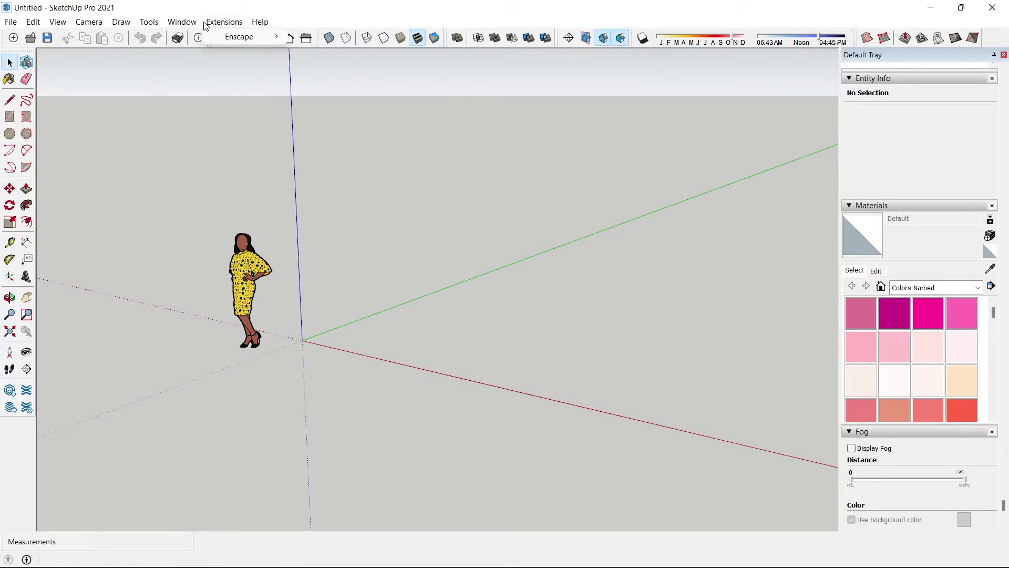
{"action": "left_click", "coordinate": [191, 23]}
{"action": "mouse_move", "coordinate": [228, 36]}
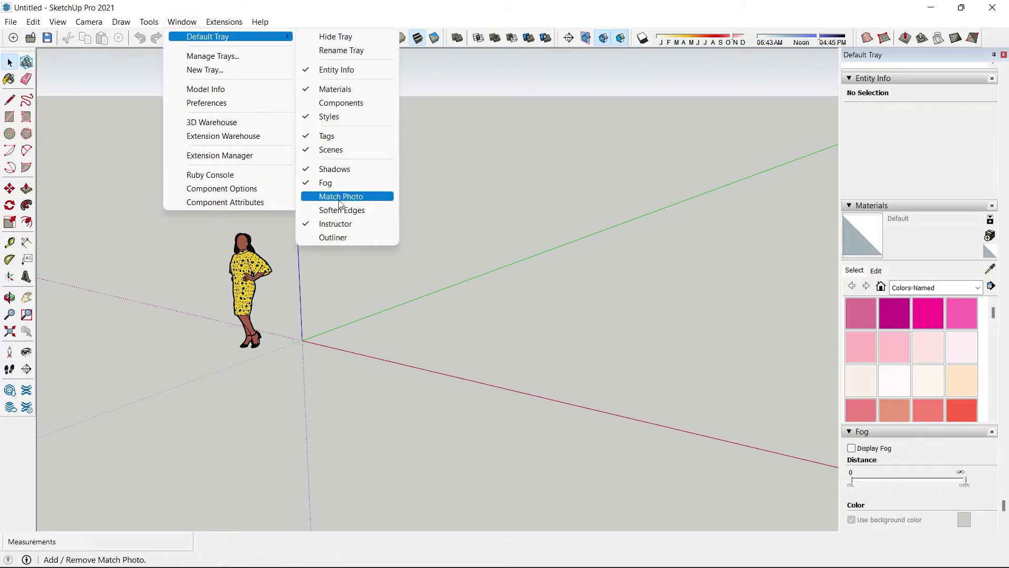
{"action": "left_click", "coordinate": [313, 197]}
{"action": "left_click", "coordinate": [182, 21]}
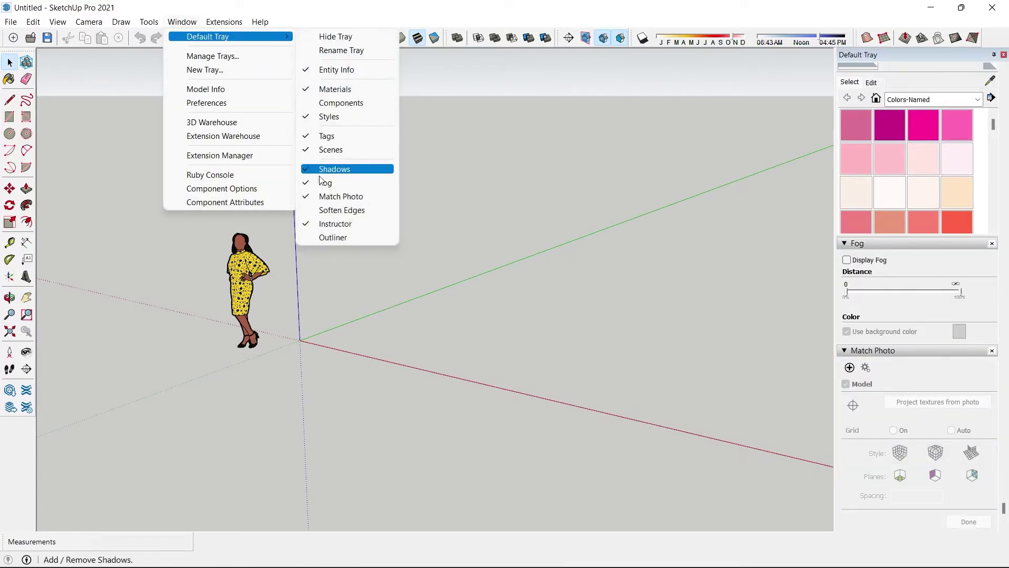
{"action": "left_click", "coordinate": [307, 213]}
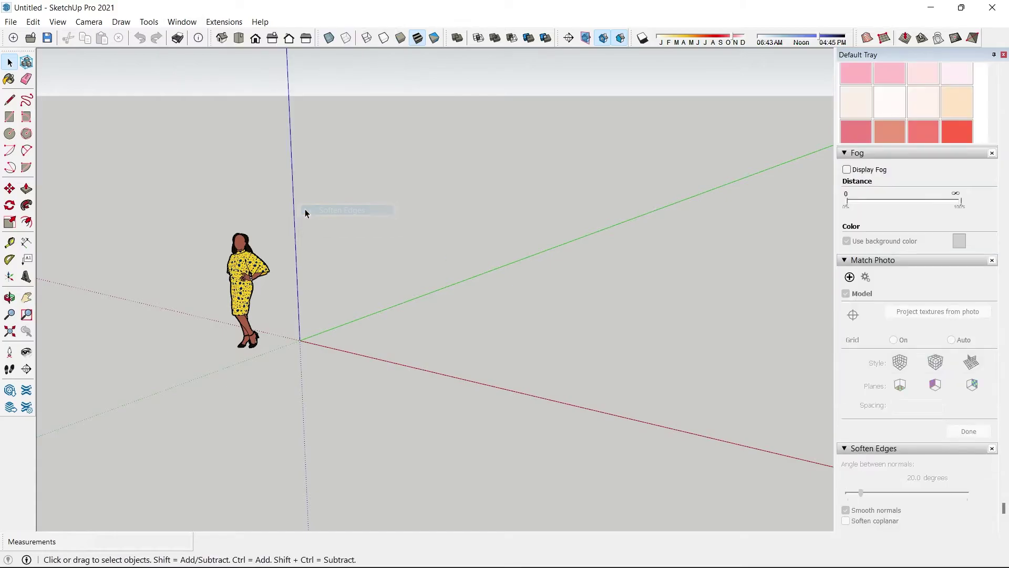
{"action": "scroll", "coordinate": [991, 194], "scroll_direction": "up", "scroll_amount": 5}
{"action": "scroll", "coordinate": [991, 194], "scroll_direction": "up", "scroll_amount": 5}
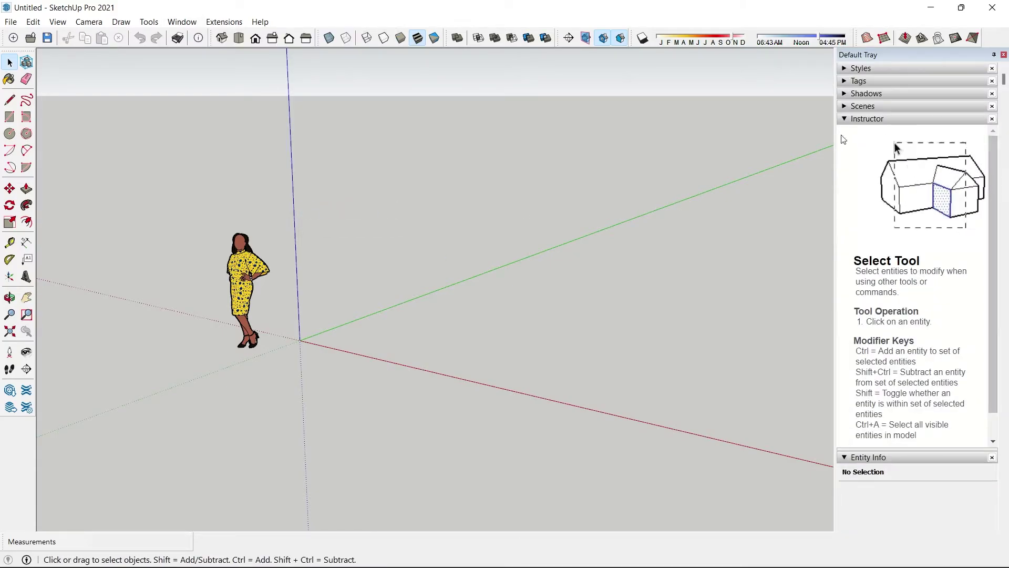
Collapse the Instructor, Entity Info, Materials, Fog, Match Photo and Soften Edges panels, then pin the tray to auto-hide.
{"action": "left_click", "coordinate": [845, 119]}
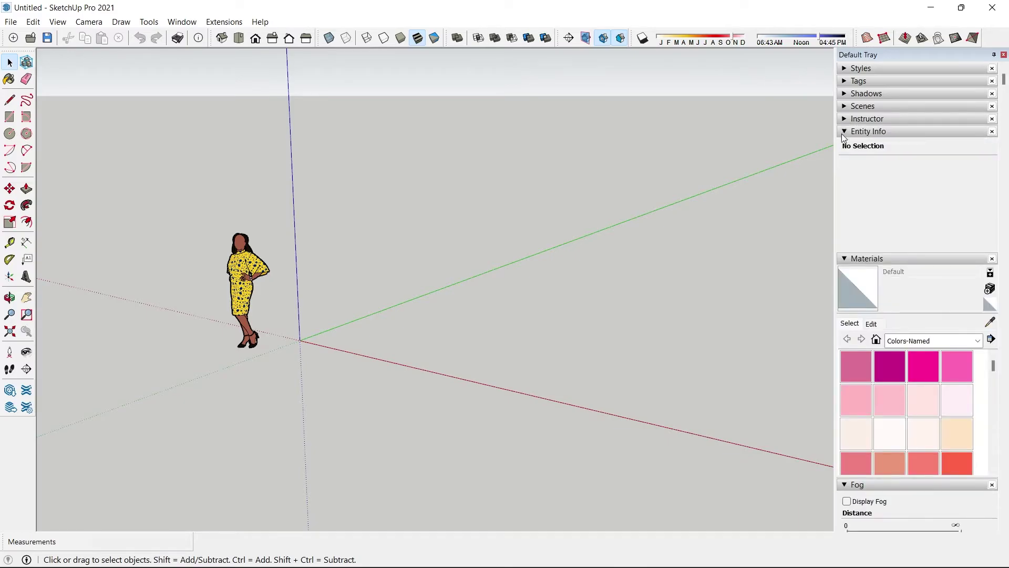
{"action": "left_click", "coordinate": [843, 132]}
{"action": "left_click", "coordinate": [845, 157]}
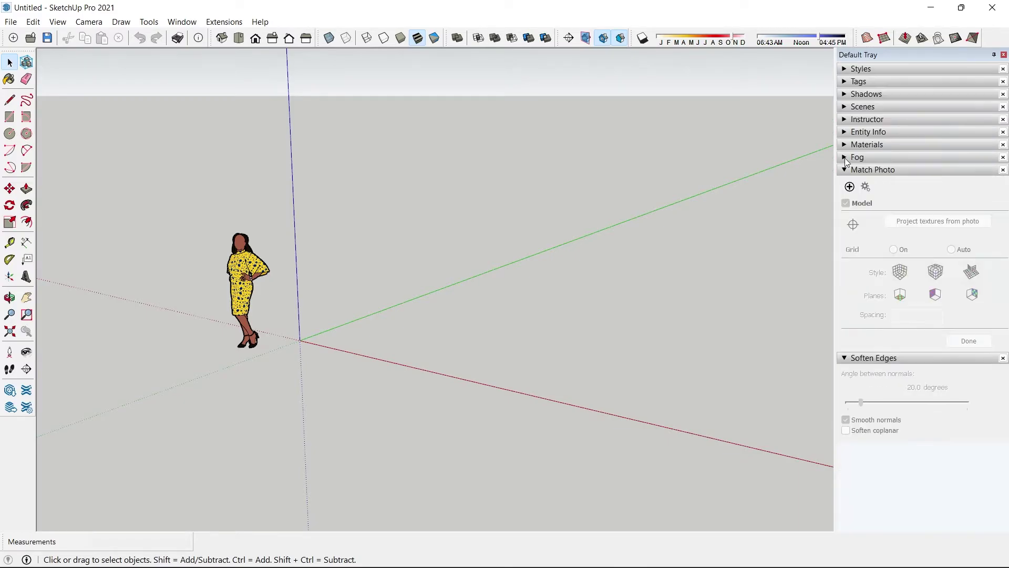
{"action": "left_click", "coordinate": [843, 170]}
{"action": "left_click", "coordinate": [850, 184]}
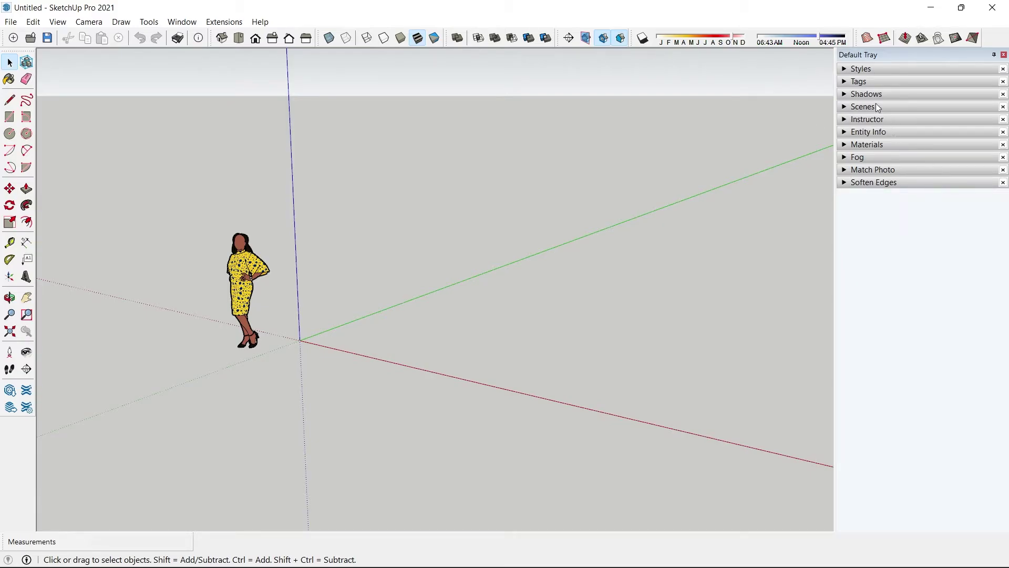
{"action": "left_click", "coordinate": [995, 56]}
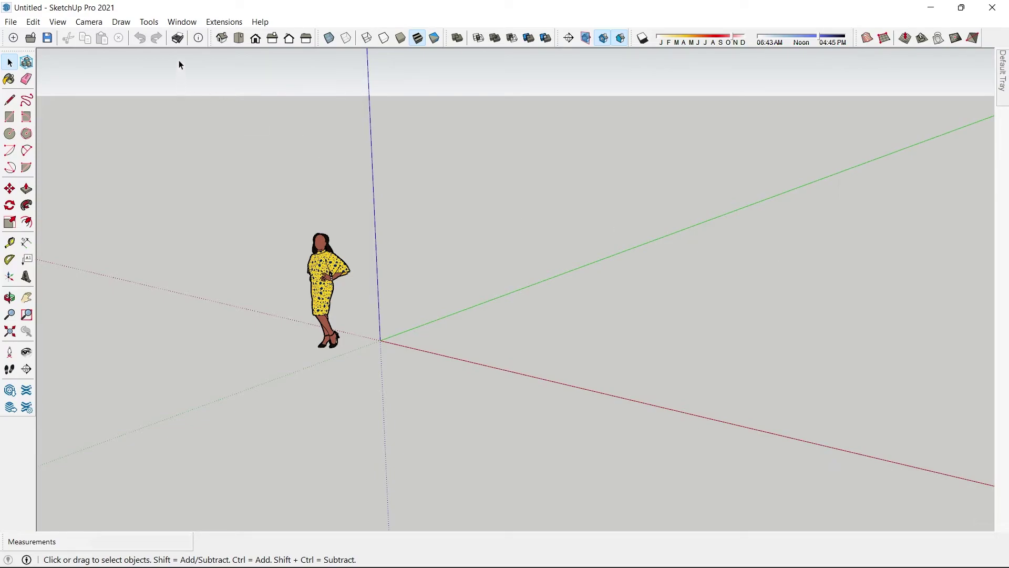
{"action": "left_click", "coordinate": [180, 22]}
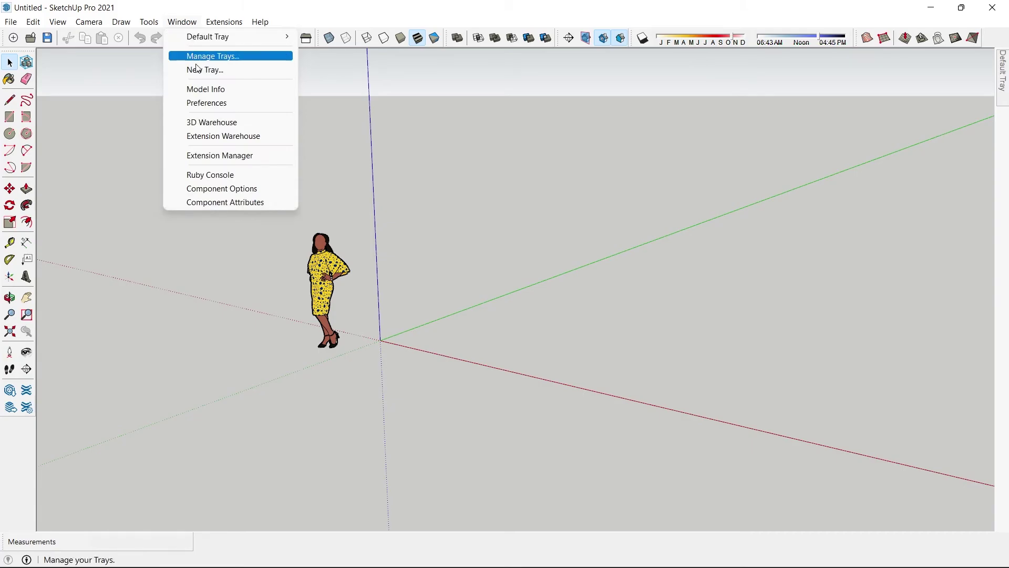
{"action": "left_click", "coordinate": [201, 89]}
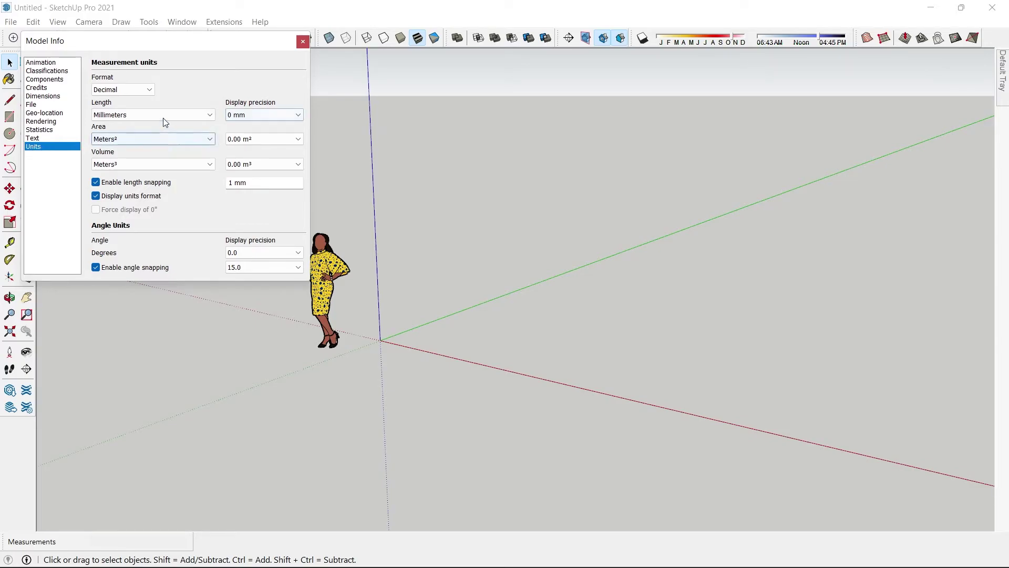
{"action": "left_click", "coordinate": [136, 116]}
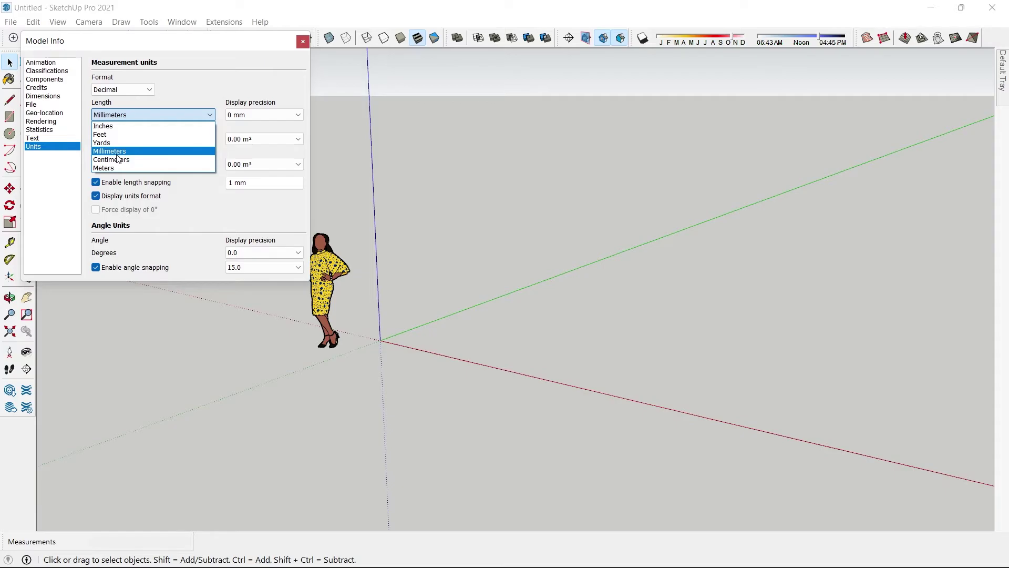
{"action": "left_click", "coordinate": [117, 154]}
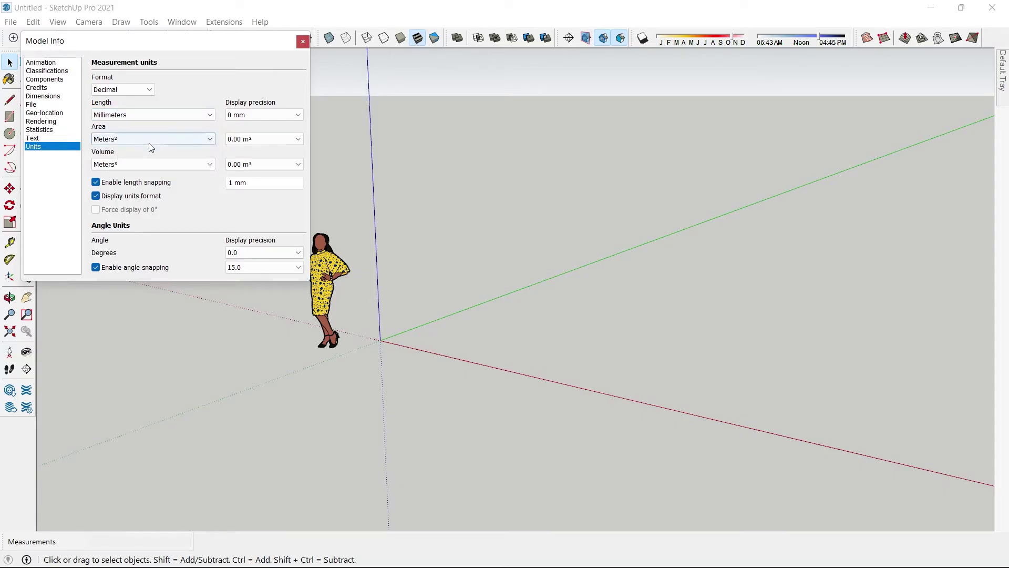
{"action": "left_click", "coordinate": [286, 116]}
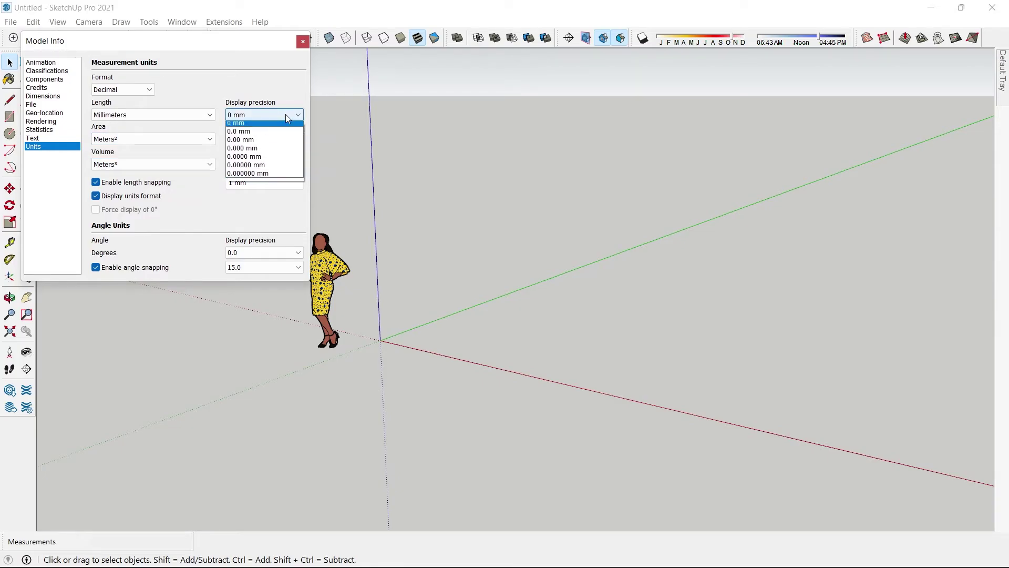
{"action": "left_click", "coordinate": [259, 131]}
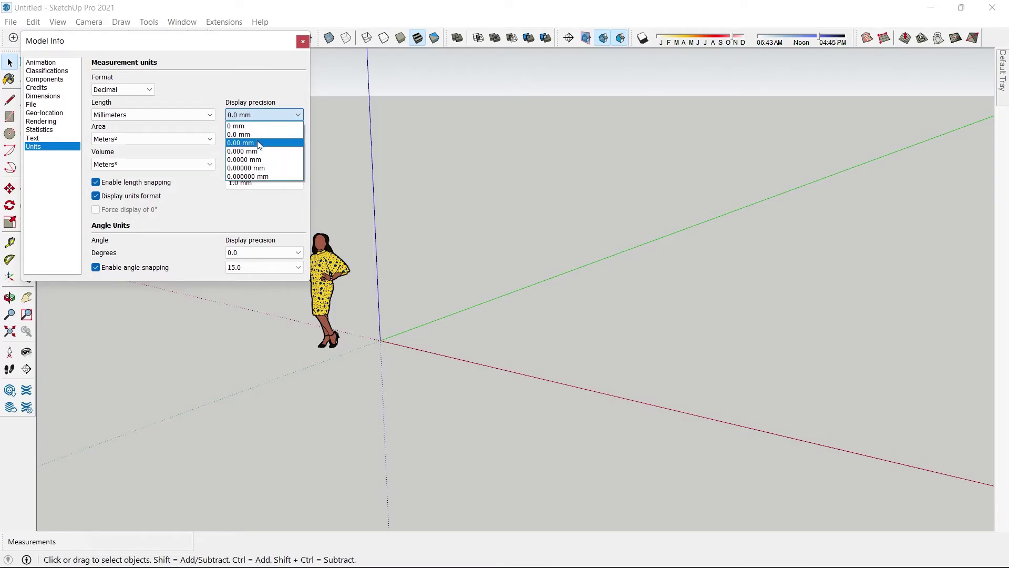
{"action": "left_click", "coordinate": [259, 139]}
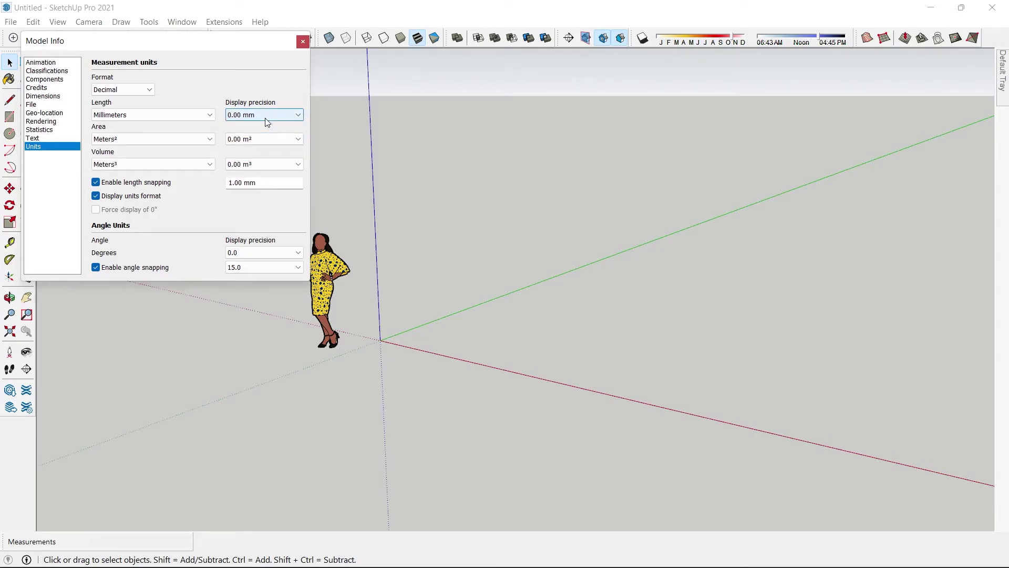
{"action": "left_click", "coordinate": [266, 119]}
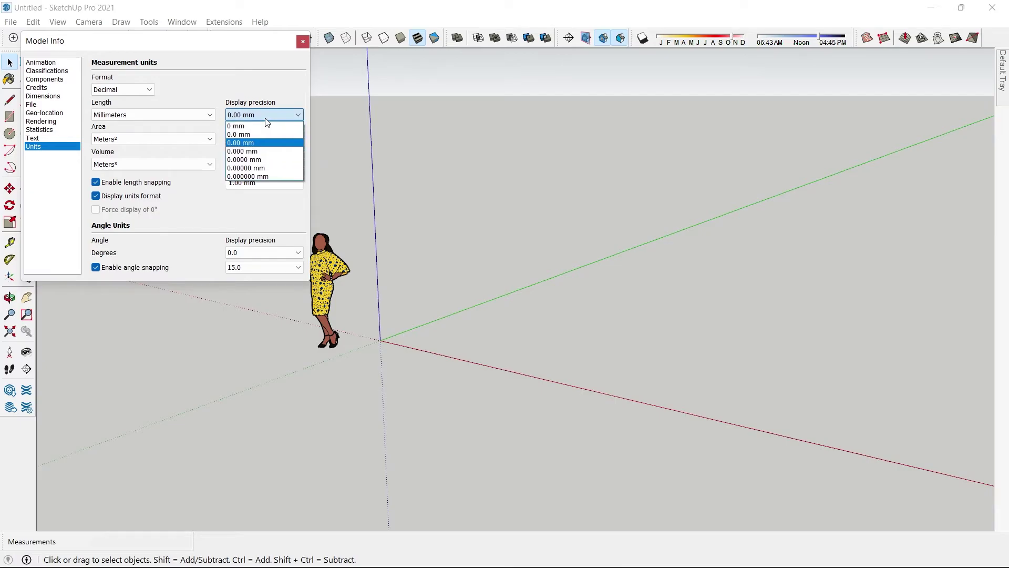
{"action": "left_click", "coordinate": [248, 126]}
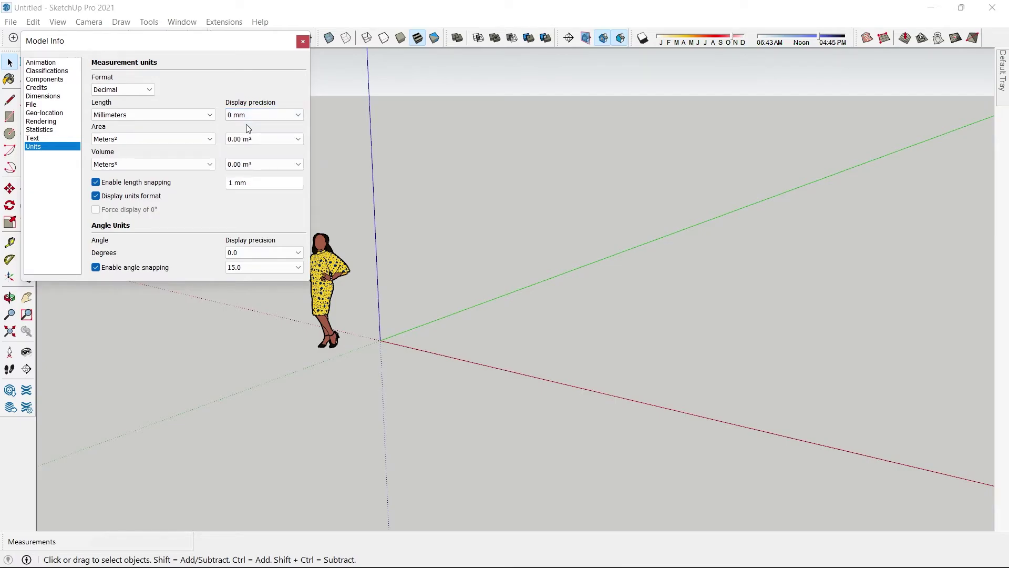
{"action": "left_click", "coordinate": [303, 41]}
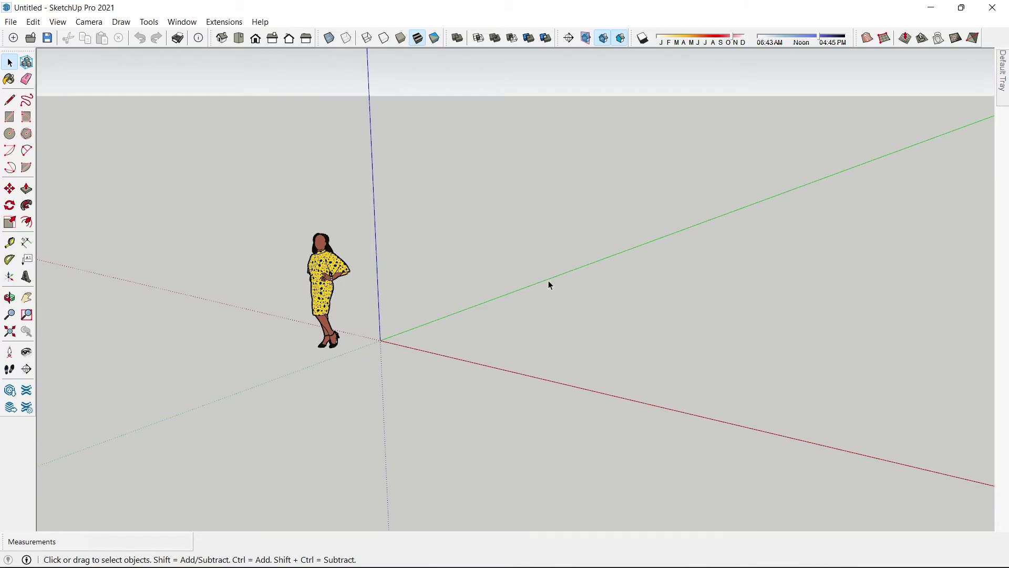
Draw a rectangle on the ground beside the scale figure.
{"action": "left_click", "coordinate": [9, 117]}
{"action": "left_click", "coordinate": [513, 339]}
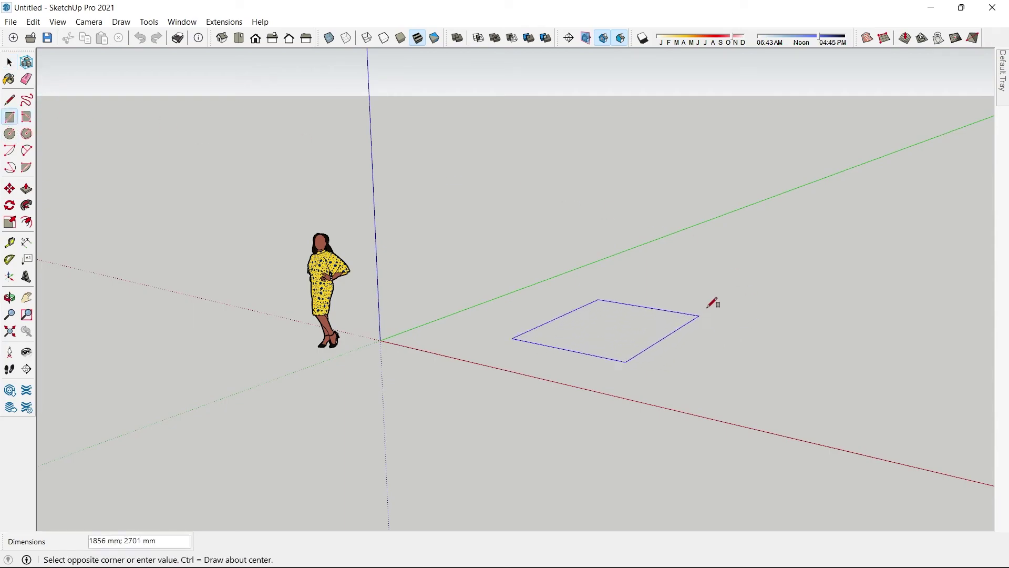
{"action": "left_click", "coordinate": [737, 313]}
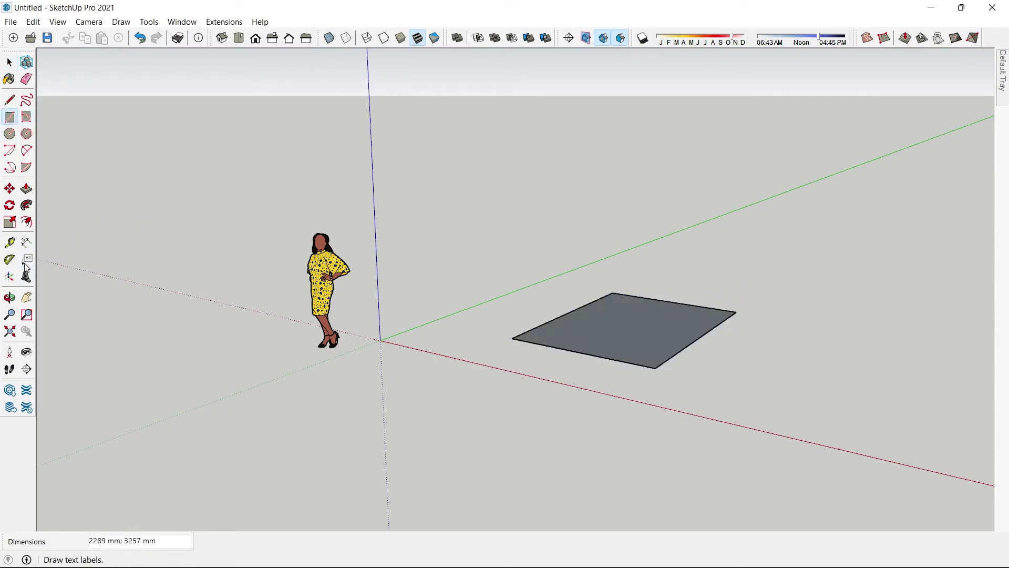
Push/Pull the rectangle up about 1975 mm into a box.
{"action": "left_click", "coordinate": [26, 189]}
{"action": "left_click", "coordinate": [612, 331]}
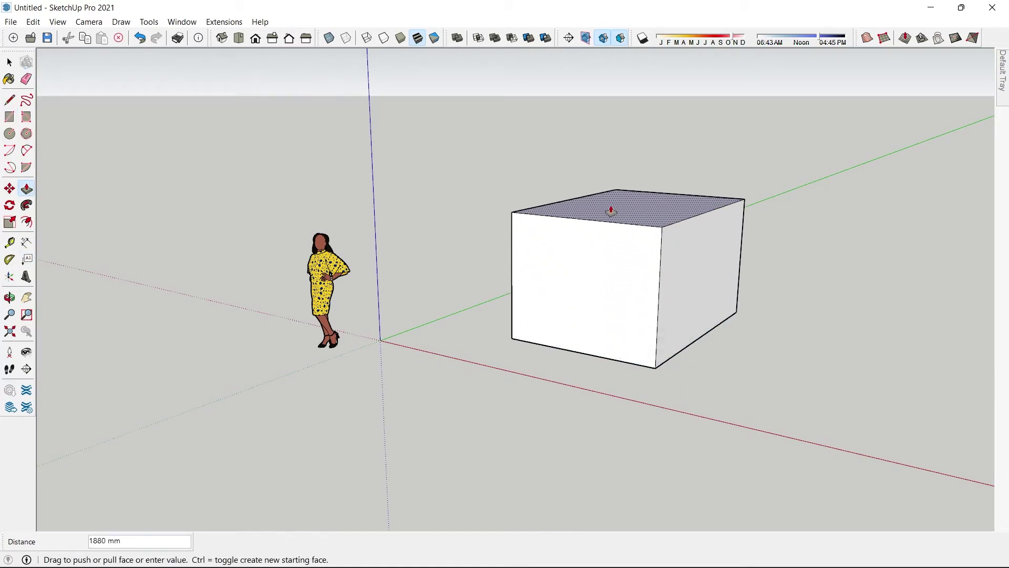
{"action": "left_click", "coordinate": [608, 204]}
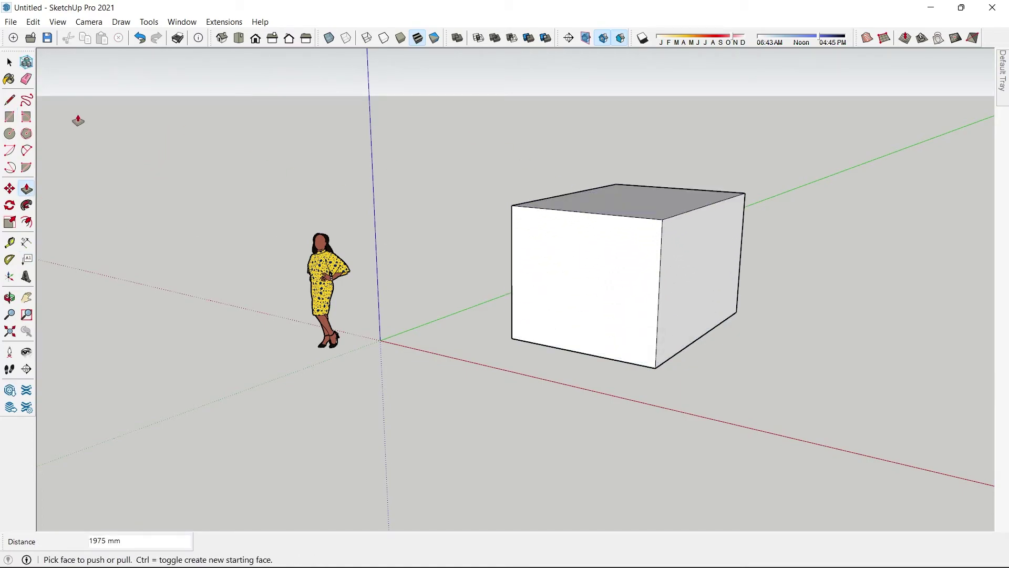
{"action": "left_click", "coordinate": [6, 67]}
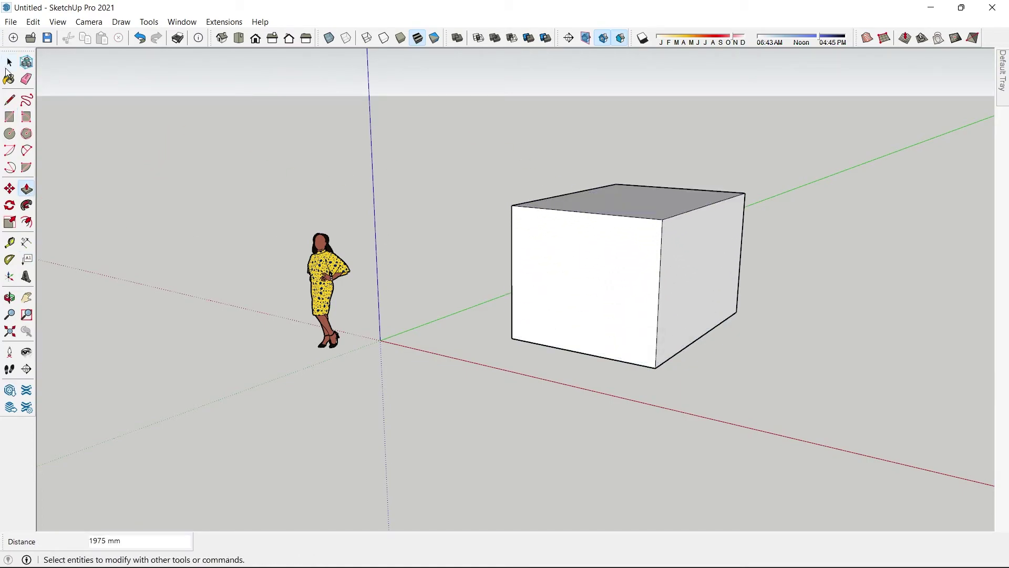
Orbit the view around the box and scale figure toward a frontal angle.
{"action": "left_click", "coordinate": [10, 300]}
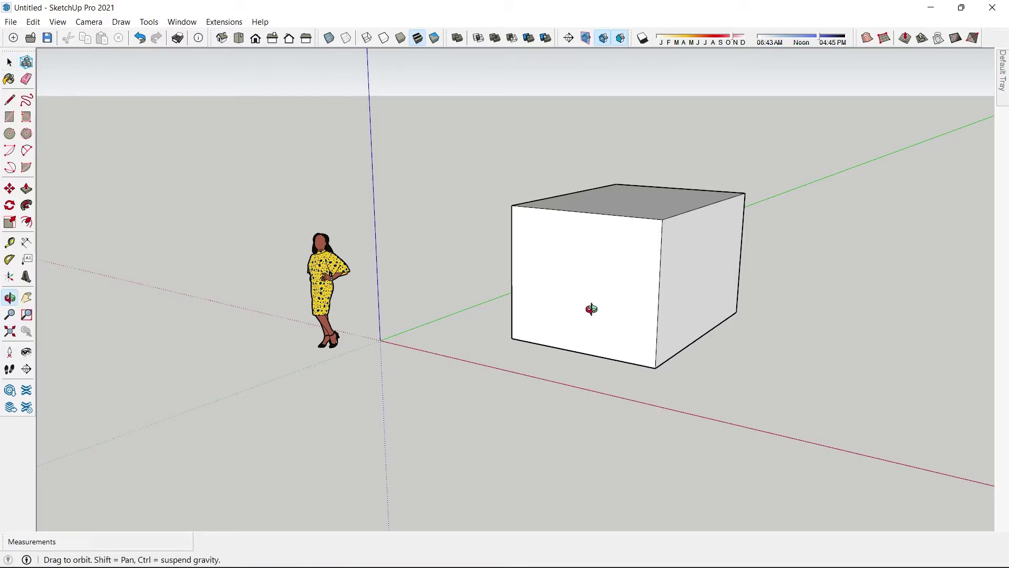
{"action": "mouse_move", "coordinate": [590, 306]}
{"action": "left_mouse_down"}
{"action": "mouse_move", "coordinate": [481, 350]}
{"action": "mouse_move", "coordinate": [716, 345]}
{"action": "mouse_move", "coordinate": [828, 205]}
{"action": "mouse_move", "coordinate": [536, 327]}
{"action": "mouse_move", "coordinate": [613, 171]}
{"action": "mouse_move", "coordinate": [516, 333]}
{"action": "mouse_move", "coordinate": [583, 343]}
{"action": "mouse_move", "coordinate": [480, 268]}
{"action": "left_mouse_up"}
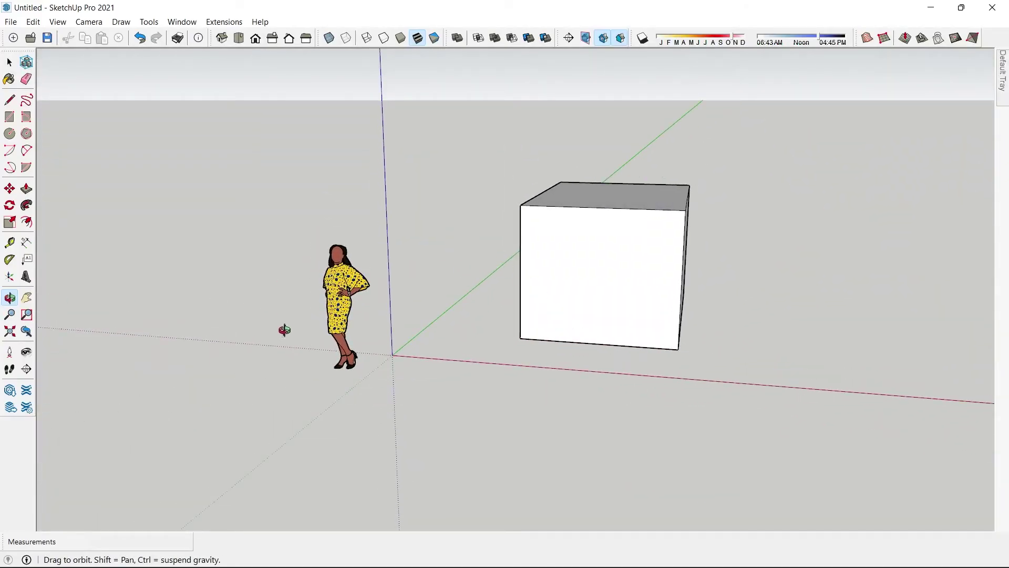
{"action": "key", "text": "space"}
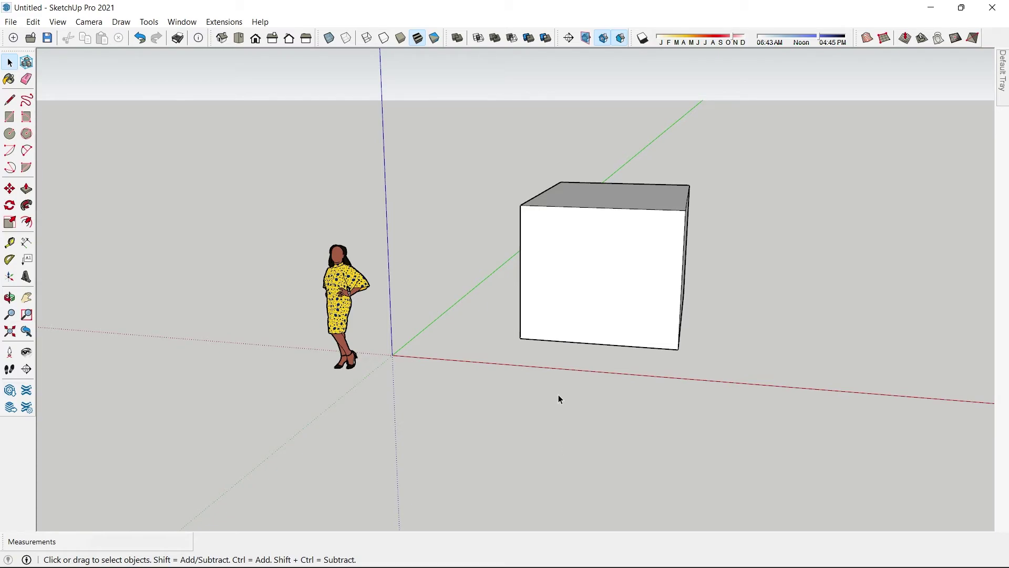
{"action": "key", "text": "o"}
{"action": "mouse_move", "coordinate": [551, 392]}
{"action": "left_mouse_down"}
{"action": "mouse_move", "coordinate": [481, 487]}
{"action": "mouse_move", "coordinate": [582, 446]}
{"action": "mouse_move", "coordinate": [401, 252]}
{"action": "mouse_move", "coordinate": [615, 314]}
{"action": "mouse_move", "coordinate": [495, 401]}
{"action": "mouse_move", "coordinate": [614, 278]}
{"action": "mouse_move", "coordinate": [550, 345]}
{"action": "mouse_move", "coordinate": [663, 399]}
{"action": "mouse_move", "coordinate": [149, 374]}
{"action": "left_mouse_up"}
{"action": "key", "text": "space"}
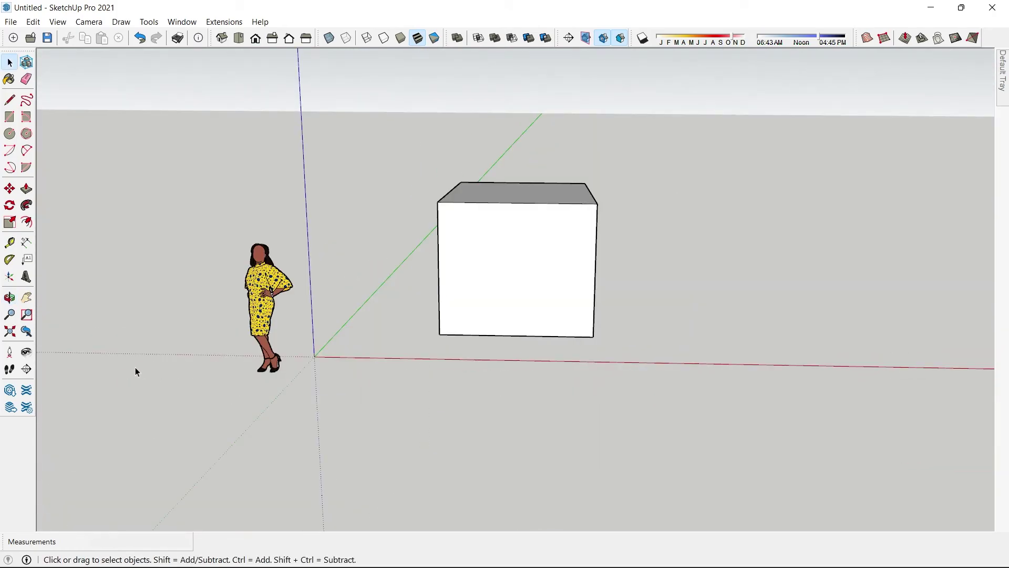
Pan the view slightly to reposition the box, then return to Select.
{"action": "left_click", "coordinate": [26, 297]}
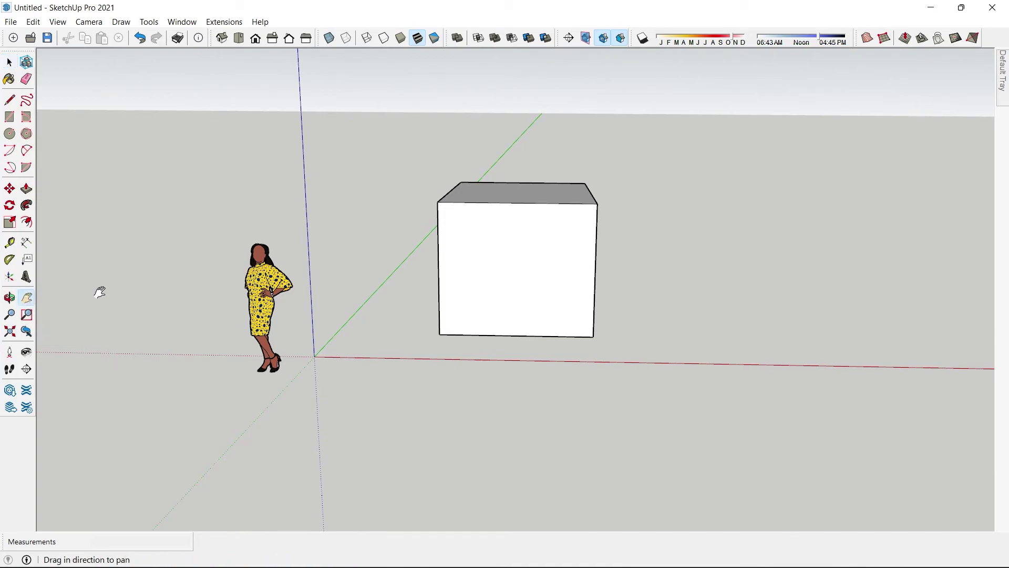
{"action": "mouse_move", "coordinate": [457, 275]}
{"action": "left_mouse_down"}
{"action": "mouse_move", "coordinate": [624, 268]}
{"action": "mouse_move", "coordinate": [444, 295]}
{"action": "mouse_move", "coordinate": [449, 246]}
{"action": "mouse_move", "coordinate": [462, 238]}
{"action": "left_mouse_up"}
{"action": "key", "text": "space"}
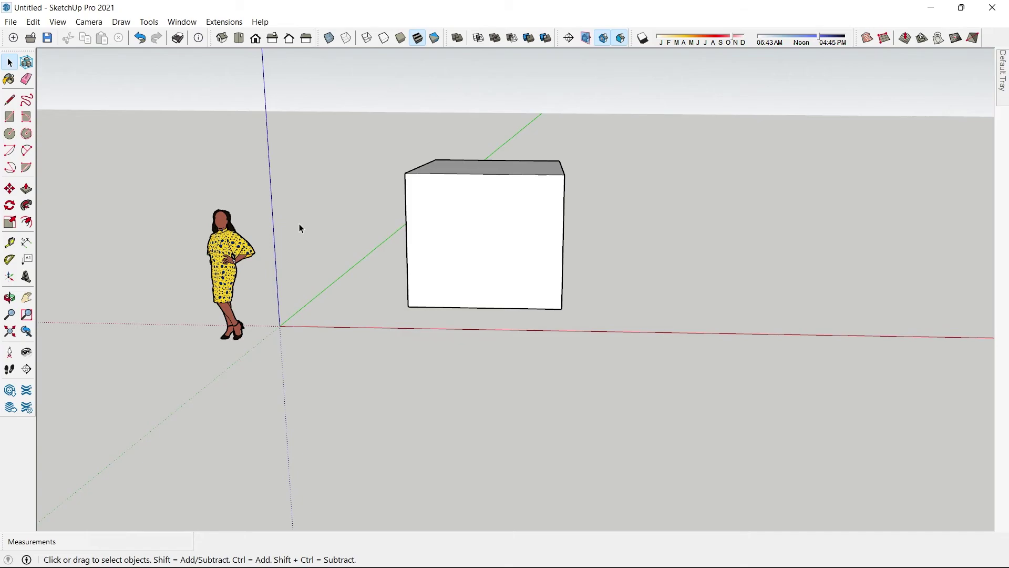
Orbit around the box and zoom in and out with the Zoom tool, returning to Select.
{"action": "mouse_move", "coordinate": [360, 228]}
{"action": "middle_mouse_down"}
{"action": "mouse_move", "coordinate": [383, 231]}
{"action": "mouse_move", "coordinate": [181, 247]}
{"action": "mouse_move", "coordinate": [387, 227]}
{"action": "mouse_move", "coordinate": [294, 219]}
{"action": "mouse_move", "coordinate": [288, 235]}
{"action": "middle_mouse_up"}
{"action": "scroll", "coordinate": [551, 562], "scroll_direction": "down", "scroll_amount": 1}
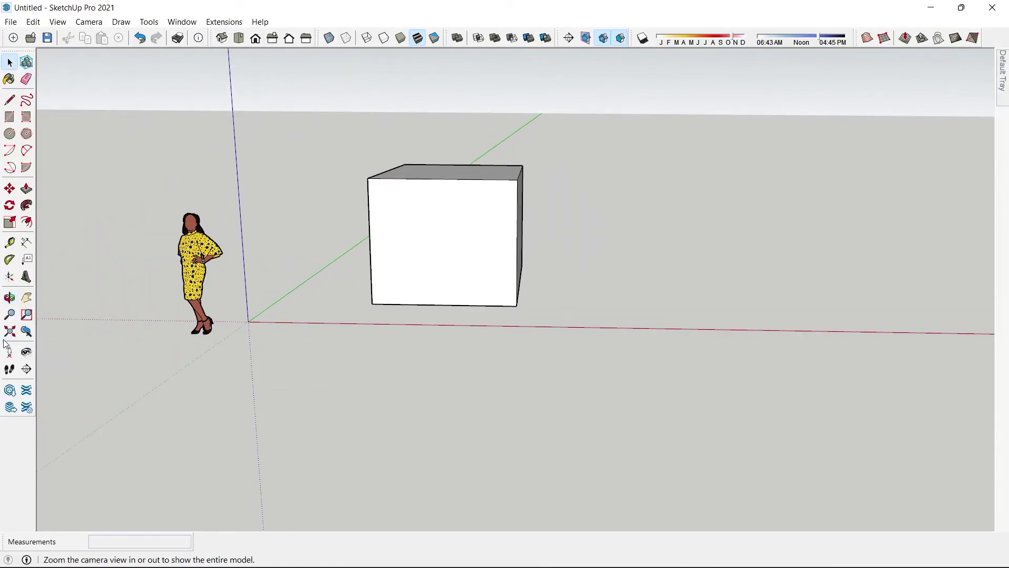
{"action": "left_click", "coordinate": [10, 315]}
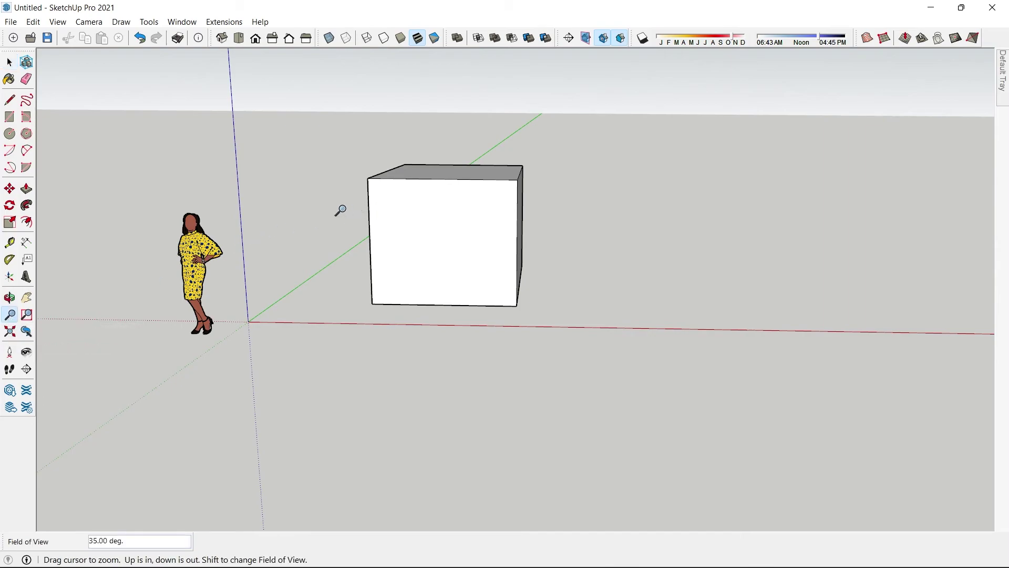
{"action": "mouse_move", "coordinate": [342, 209]}
{"action": "left_mouse_down"}
{"action": "mouse_move", "coordinate": [596, 286]}
{"action": "mouse_move", "coordinate": [311, 187]}
{"action": "mouse_move", "coordinate": [741, 279]}
{"action": "mouse_move", "coordinate": [356, 226]}
{"action": "mouse_move", "coordinate": [396, 207]}
{"action": "mouse_move", "coordinate": [419, 236]}
{"action": "left_mouse_up"}
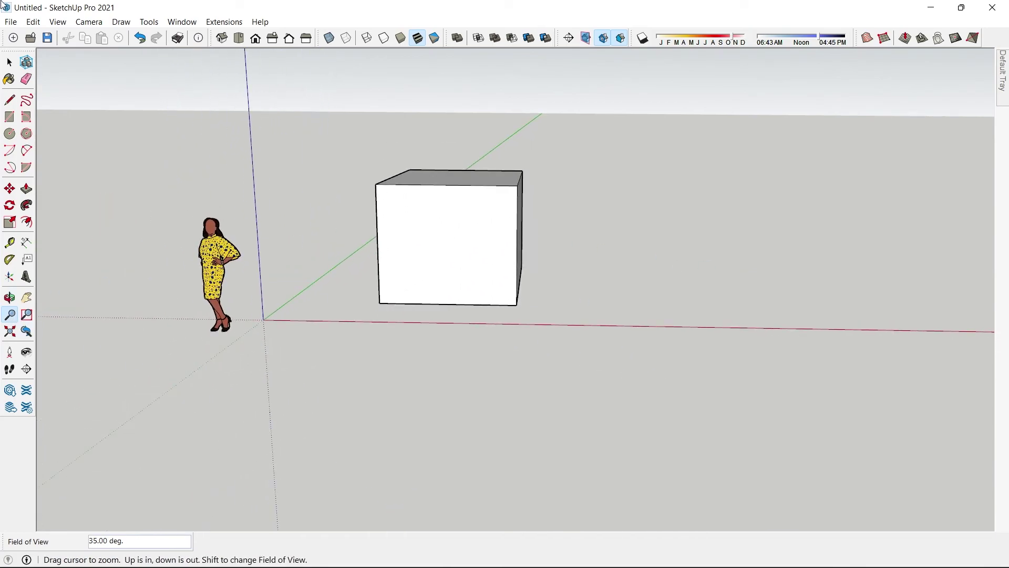
{"action": "key", "text": "space"}
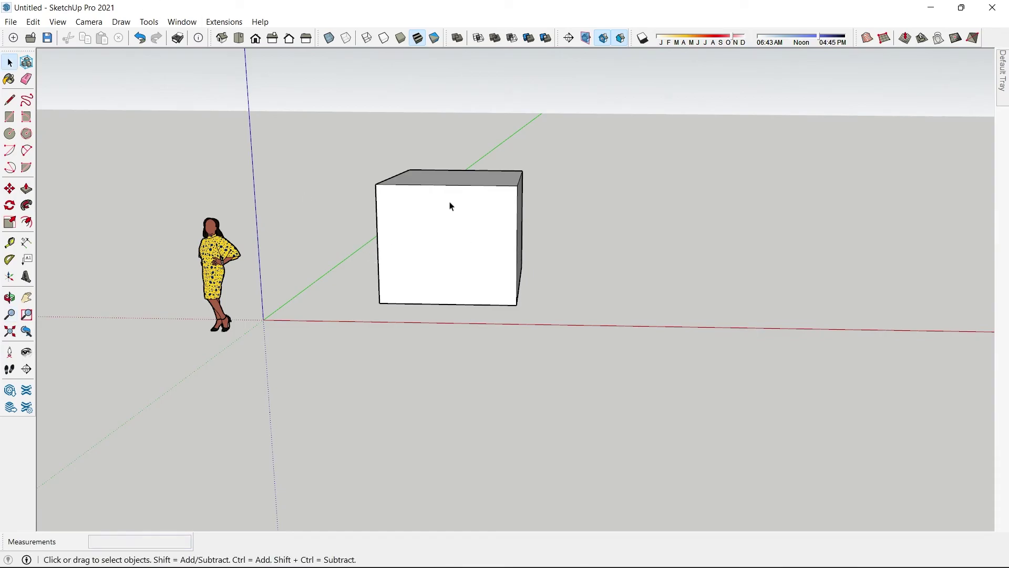
Zoom repeatedly in and out on the box and scale figure with the mouse wheel.
{"action": "scroll", "coordinate": [452, 205], "scroll_direction": "up", "scroll_amount": 3}
{"action": "scroll", "coordinate": [452, 205], "scroll_direction": "down", "scroll_amount": 1}
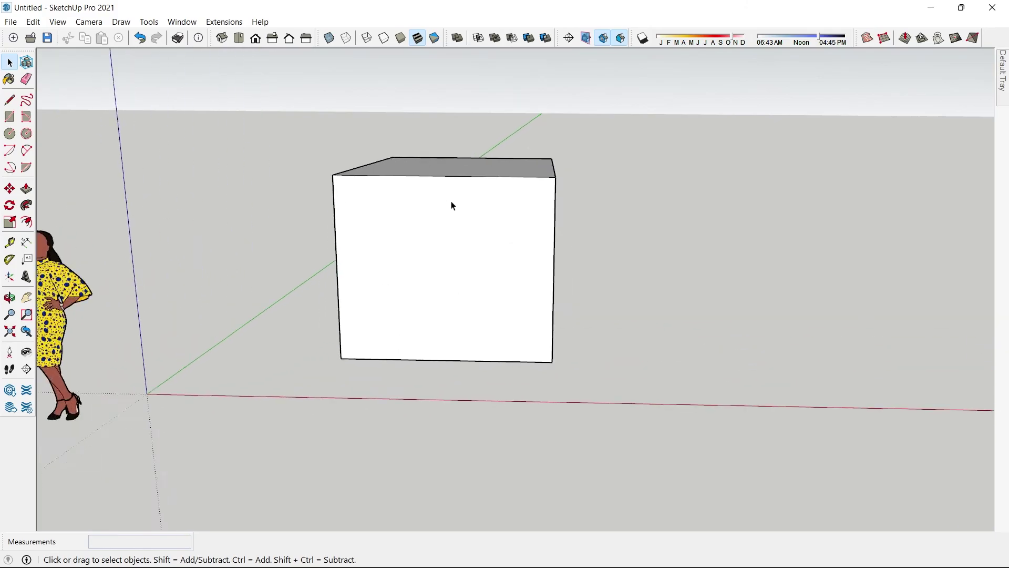
{"action": "scroll", "coordinate": [452, 204], "scroll_direction": "down", "scroll_amount": 2}
{"action": "scroll", "coordinate": [452, 205], "scroll_direction": "up", "scroll_amount": 3}
{"action": "scroll", "coordinate": [452, 205], "scroll_direction": "down", "scroll_amount": 2}
{"action": "scroll", "coordinate": [452, 205], "scroll_direction": "down", "scroll_amount": 1}
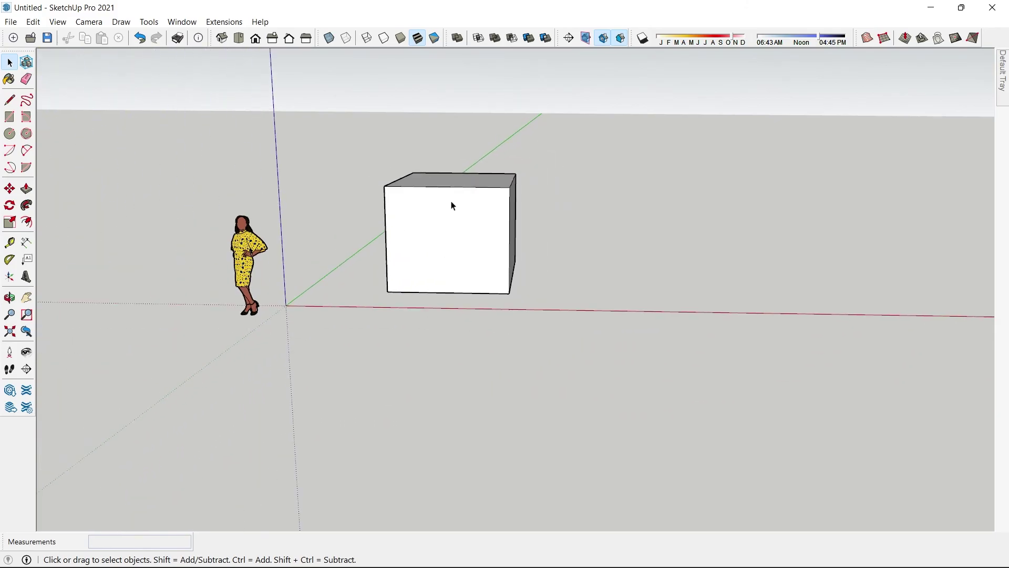
{"action": "scroll", "coordinate": [452, 205], "scroll_direction": "up", "scroll_amount": 2}
{"action": "scroll", "coordinate": [452, 205], "scroll_direction": "up", "scroll_amount": 2}
{"action": "scroll", "coordinate": [436, 218], "scroll_direction": "down", "scroll_amount": 3}
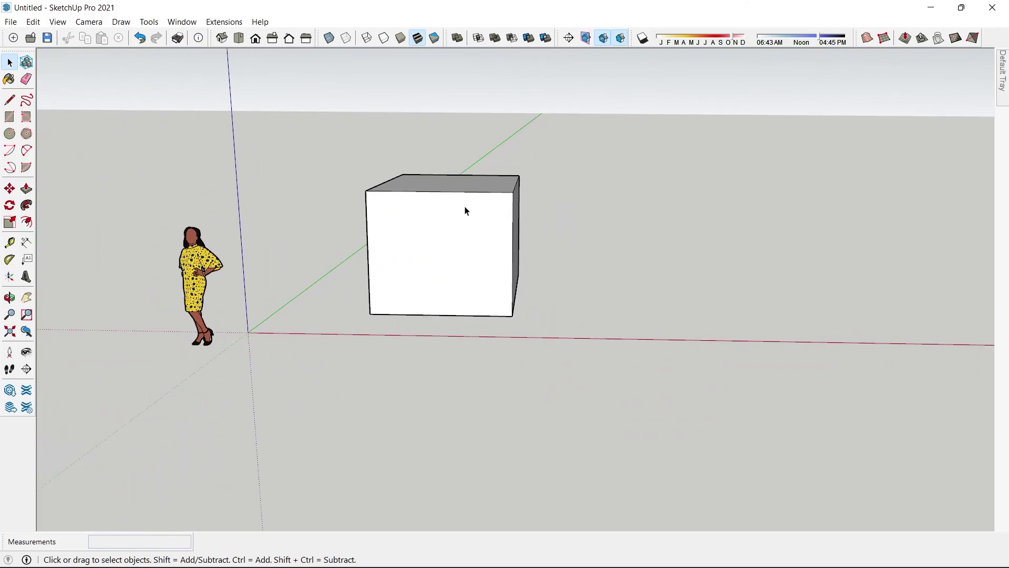
{"action": "scroll", "coordinate": [468, 224], "scroll_direction": "up", "scroll_amount": 3}
{"action": "scroll", "coordinate": [471, 233], "scroll_direction": "up", "scroll_amount": 2}
{"action": "scroll", "coordinate": [471, 230], "scroll_direction": "down", "scroll_amount": 3}
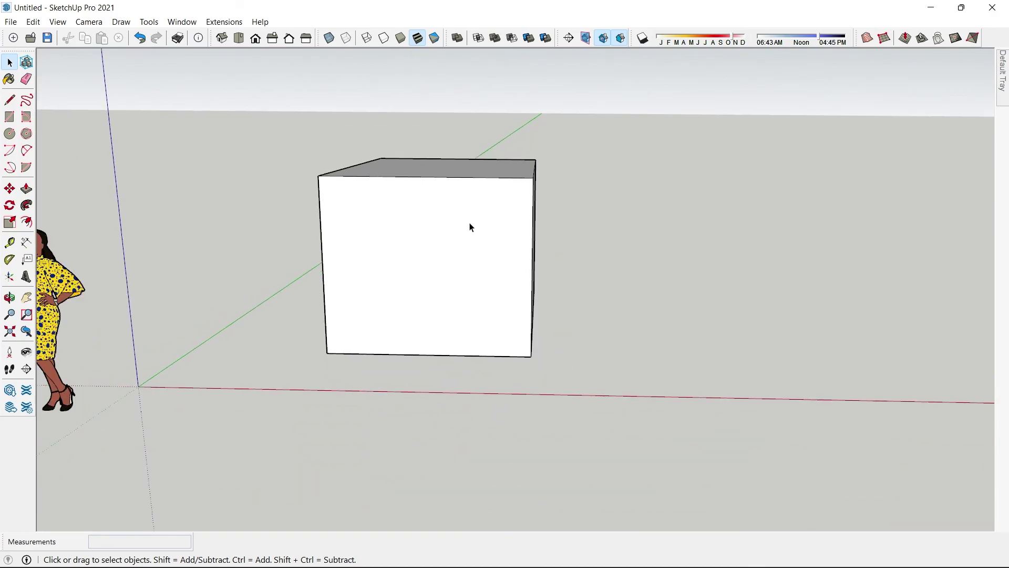